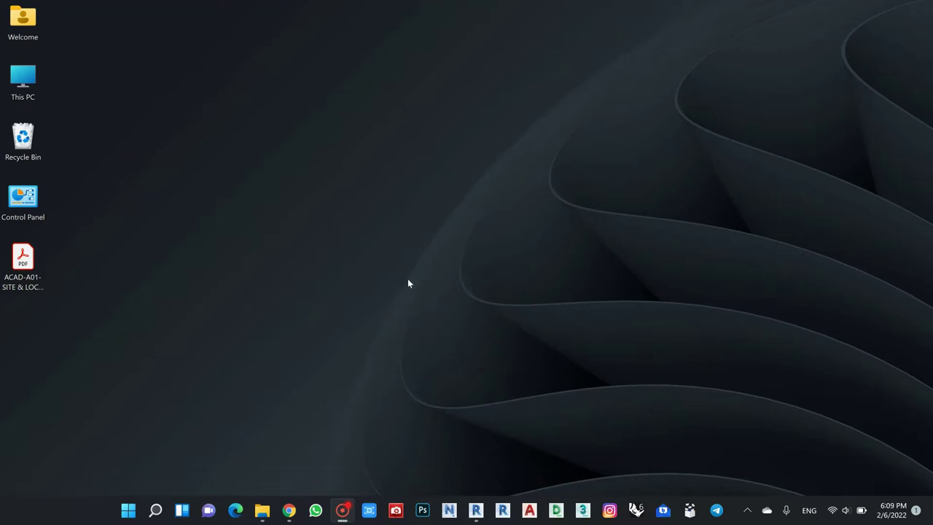
Switch to Revit and examine the exterior walls of the building's upper block in the 3D view.
{"action": "left_click", "coordinate": [475, 510]}
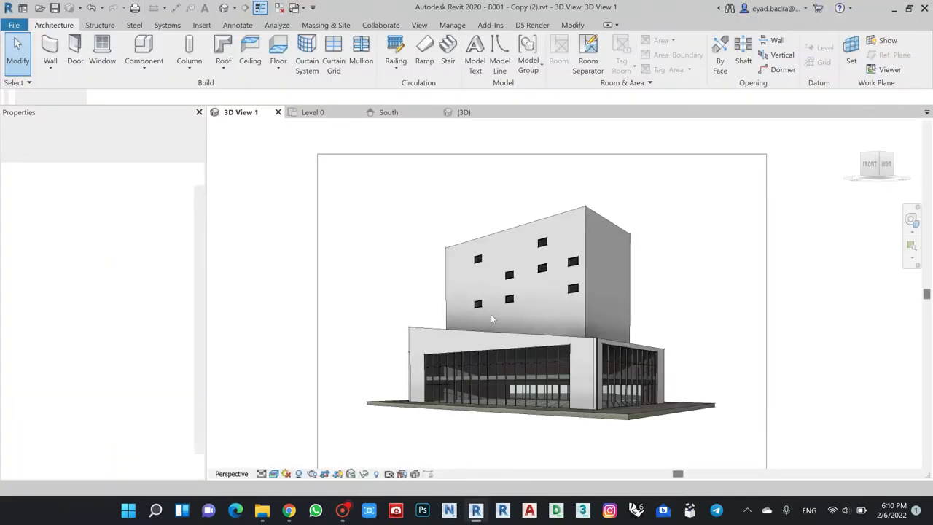
{"action": "scroll", "coordinate": [505, 275], "scroll_direction": "up", "scroll_amount": 4}
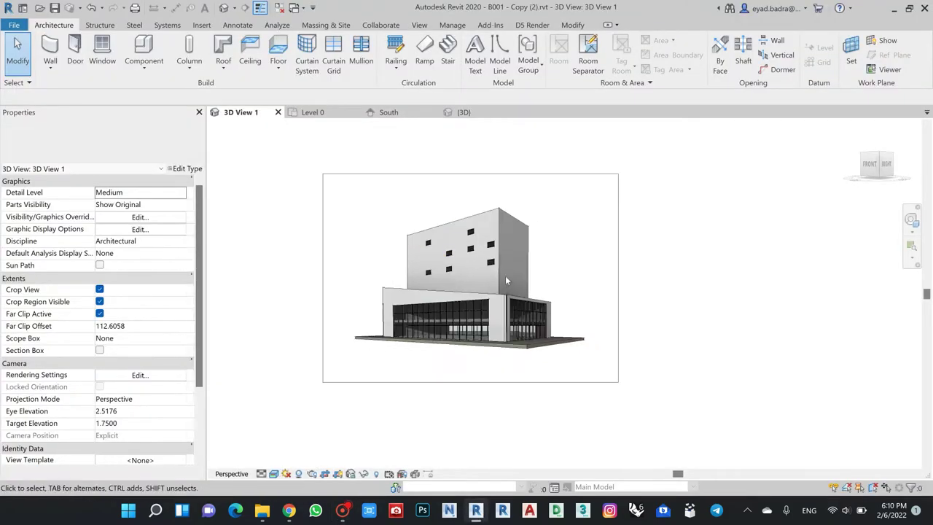
{"action": "scroll", "coordinate": [520, 221], "scroll_direction": "up", "scroll_amount": 3}
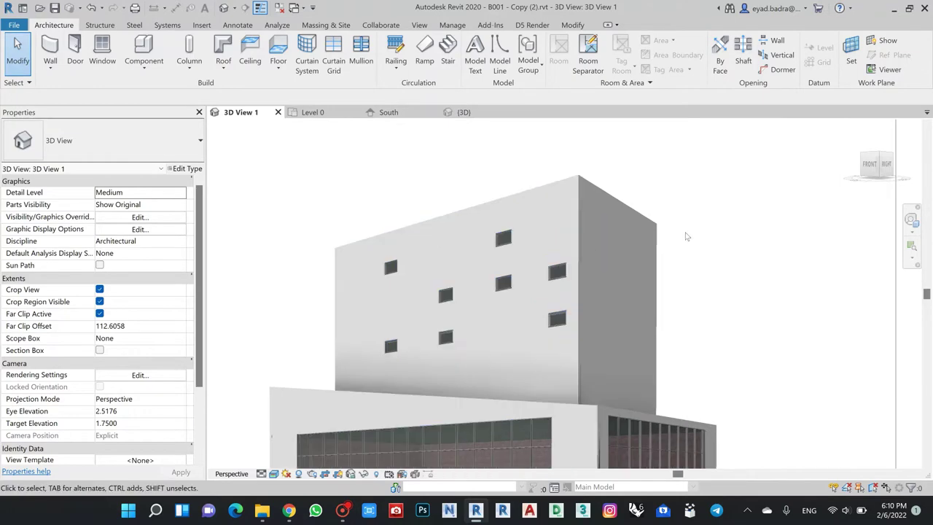
{"action": "scroll", "coordinate": [675, 233], "scroll_direction": "up", "scroll_amount": 3}
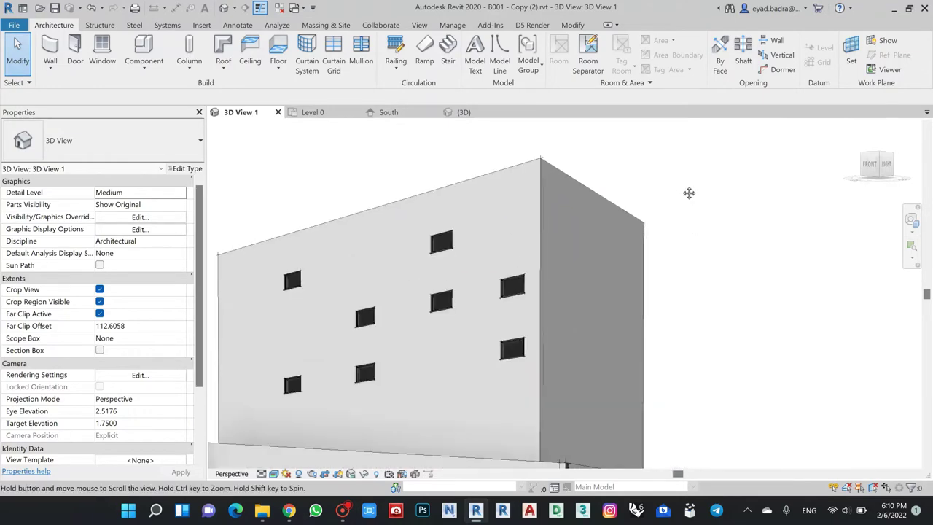
{"action": "left_click", "coordinate": [488, 179]}
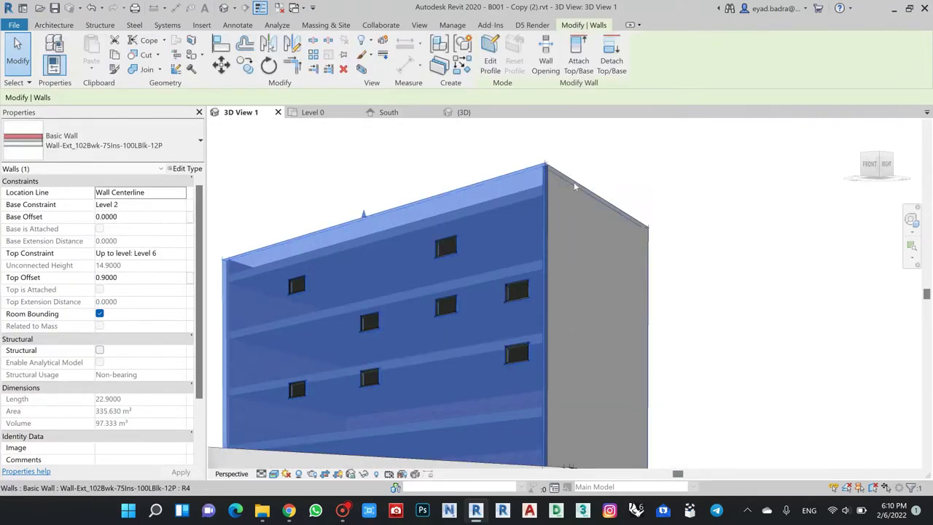
{"action": "left_click", "coordinate": [574, 181]}
{"action": "left_click", "coordinate": [479, 189]}
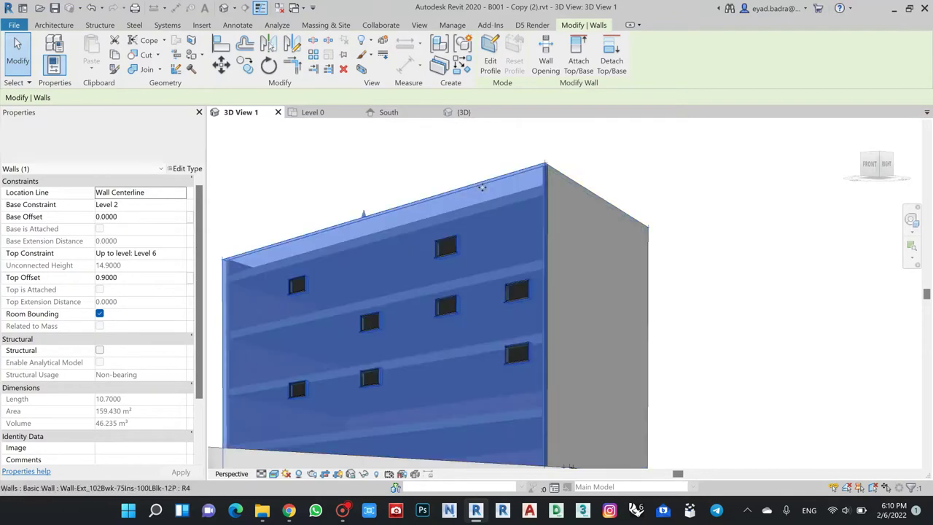
{"action": "left_click", "coordinate": [605, 154]}
{"action": "scroll", "coordinate": [702, 181], "scroll_direction": "down", "scroll_amount": 5}
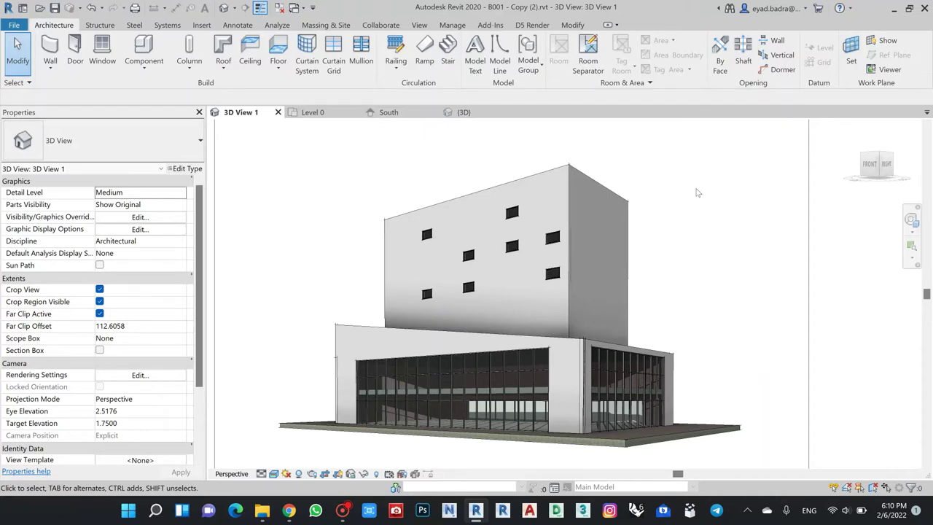
Locate the Steni Facade Panels tool among the installed Revit add-ins.
{"action": "left_click", "coordinate": [490, 25]}
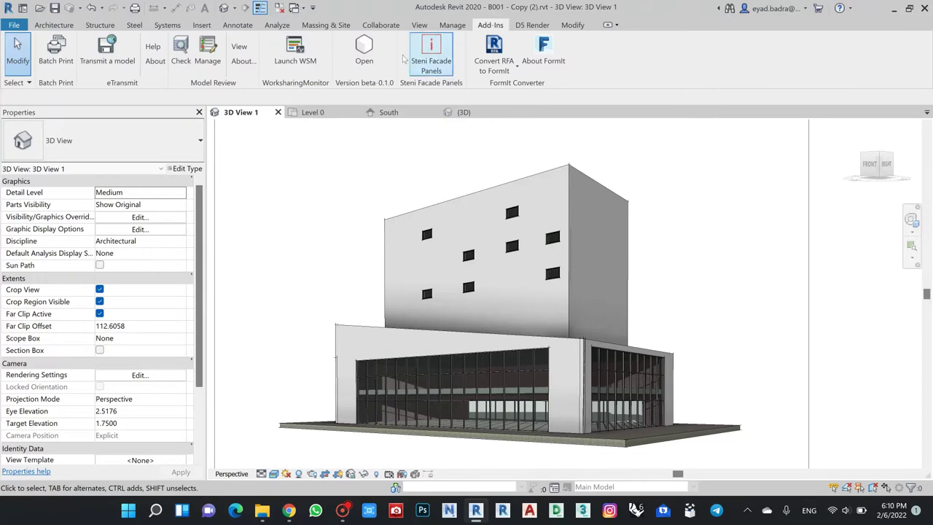
{"action": "left_click", "coordinate": [431, 55]}
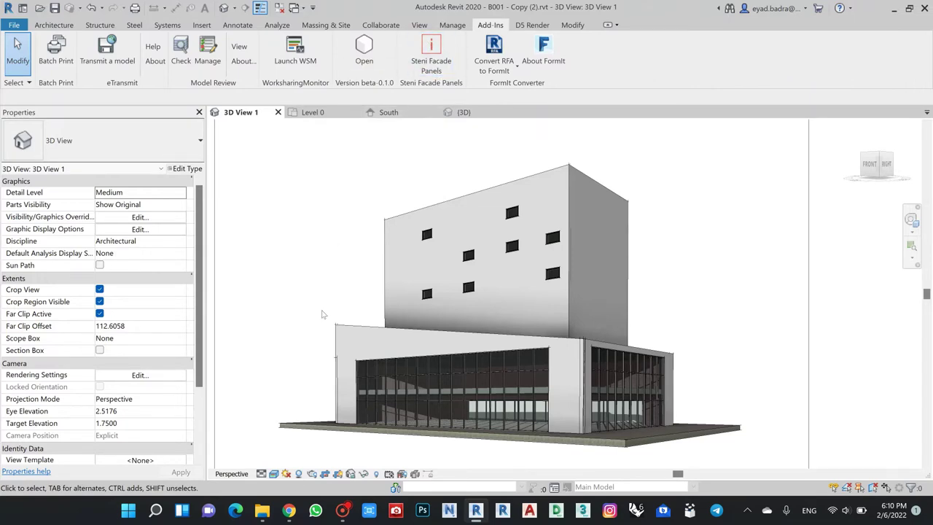
Switch to Chrome and review the file formats offered for downloading Steni System Solution on bimobject, including the Revit installers.
{"action": "left_click", "coordinate": [289, 513]}
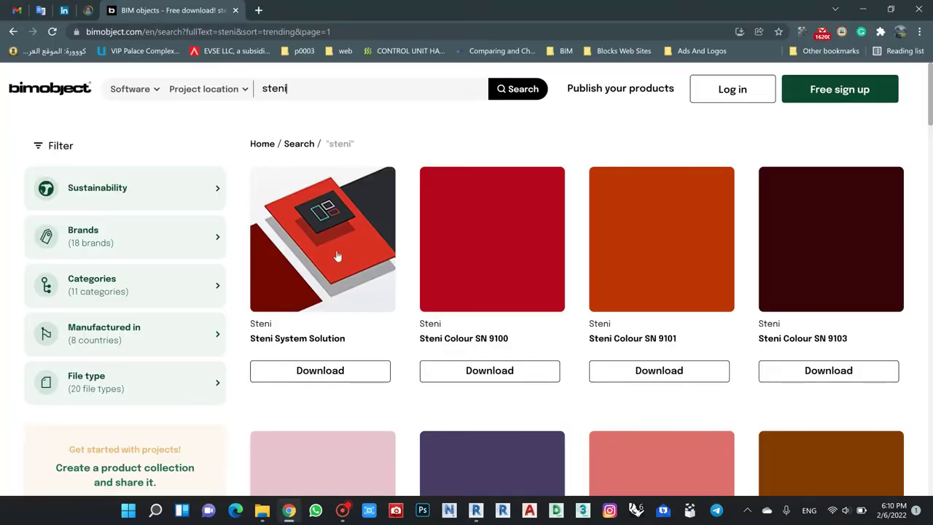
{"action": "scroll", "coordinate": [336, 207], "scroll_direction": "down", "scroll_amount": 2}
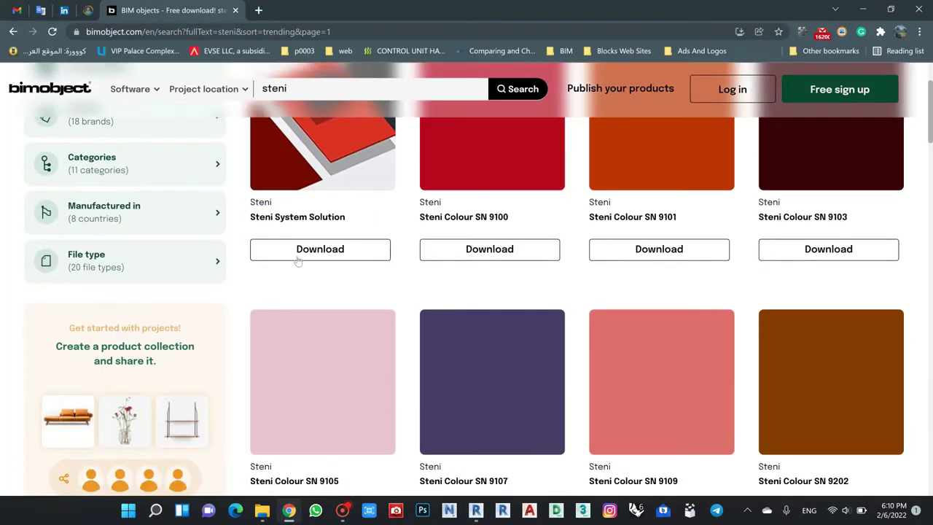
{"action": "scroll", "coordinate": [291, 209], "scroll_direction": "up", "scroll_amount": 2}
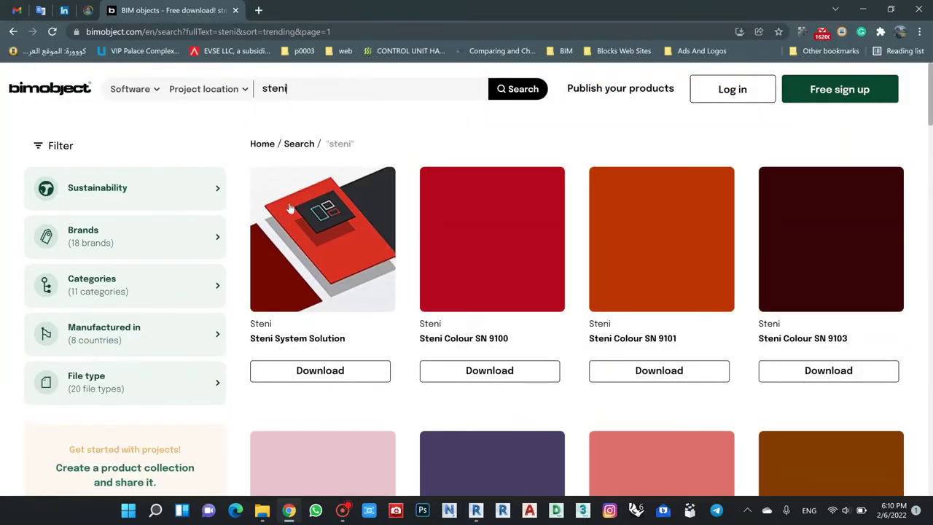
{"action": "left_click", "coordinate": [299, 339]}
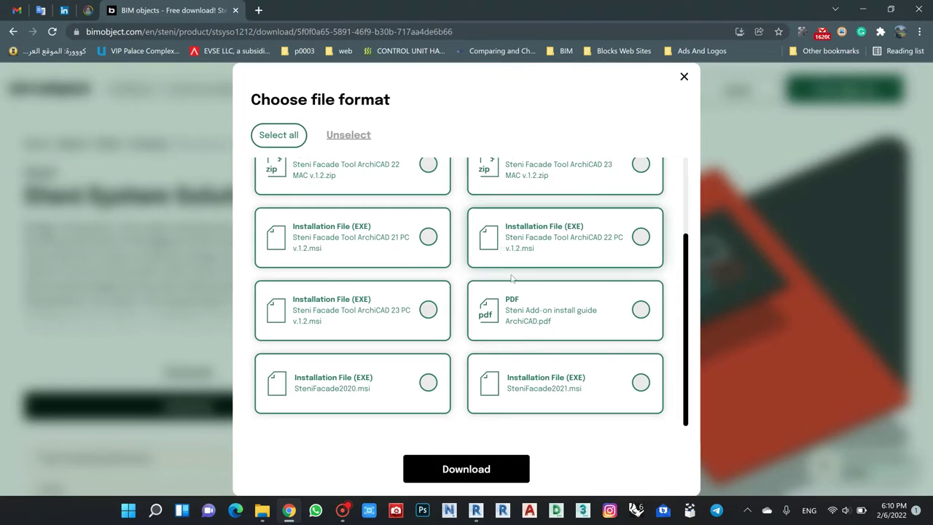
{"action": "scroll", "coordinate": [514, 310], "scroll_direction": "up", "scroll_amount": 1}
{"action": "scroll", "coordinate": [514, 310], "scroll_direction": "up", "scroll_amount": 1}
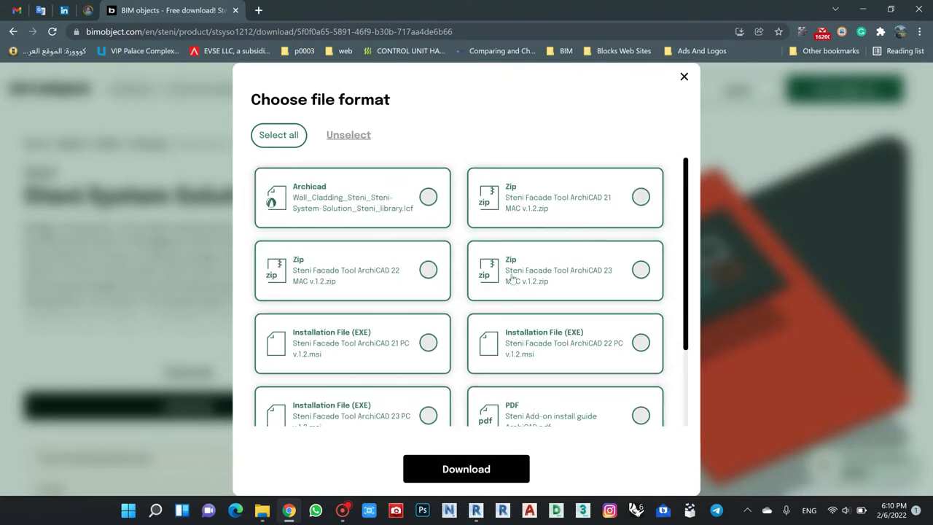
{"action": "scroll", "coordinate": [475, 234], "scroll_direction": "down", "scroll_amount": 3}
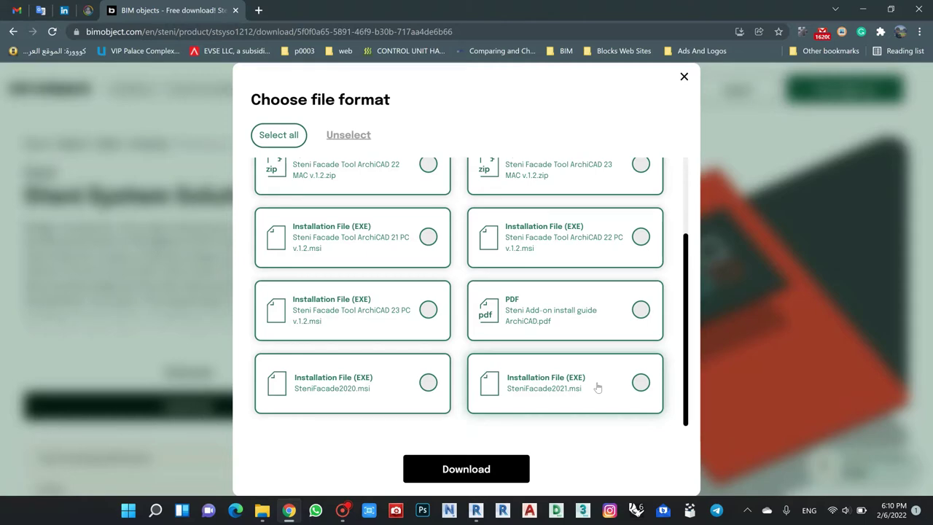
{"action": "left_click", "coordinate": [288, 513]}
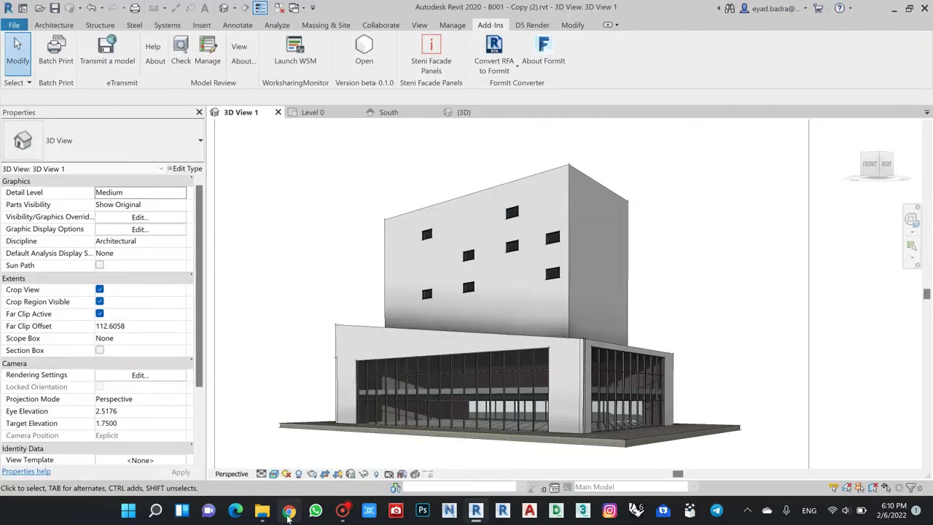
Switch to File Explorer and check the SteniFacade2020.msi and SteniFacade2021.msi installers in the Downloads folder.
{"action": "mouse_move", "coordinate": [262, 514]}
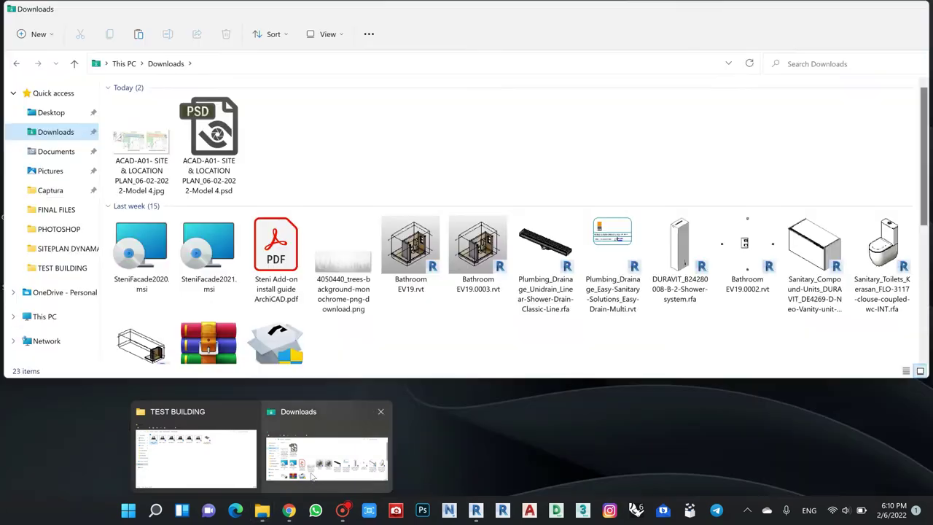
{"action": "left_click", "coordinate": [326, 456]}
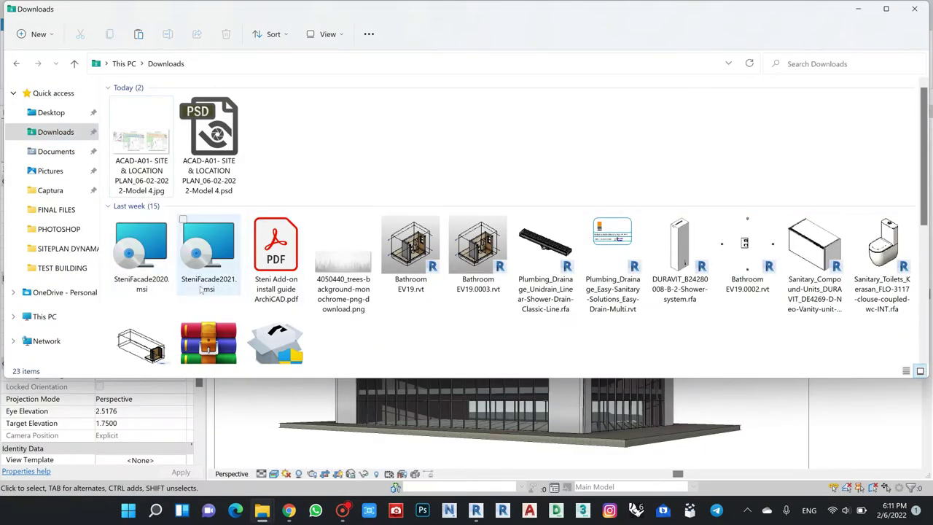
{"action": "left_click", "coordinate": [858, 10]}
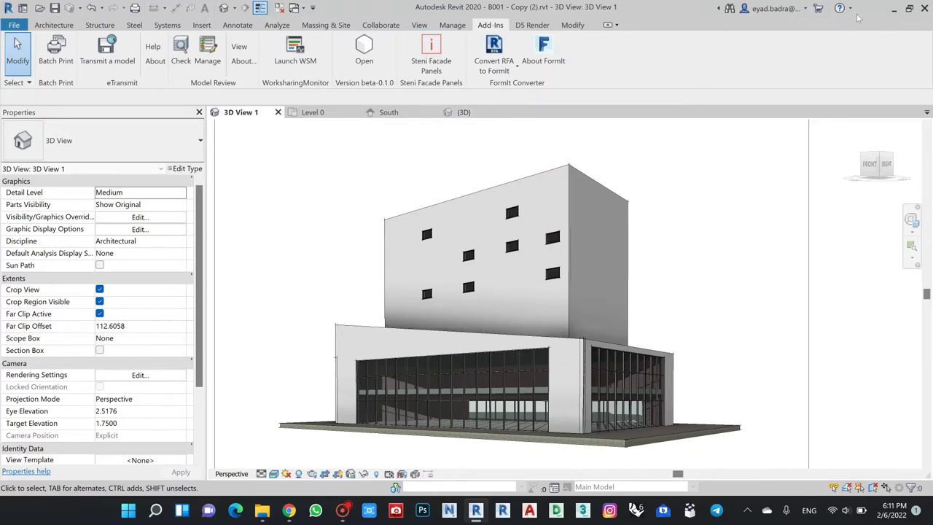
Minimise Revit and open the Steni folder inside ProgramData on Local Disk (C:) in File Explorer.
{"action": "left_click", "coordinate": [894, 8]}
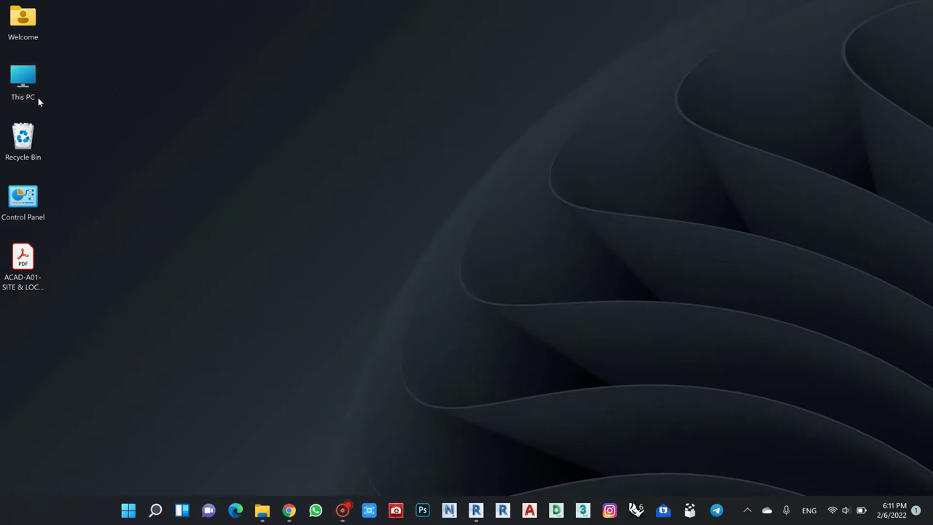
{"action": "double_click", "coordinate": [29, 91]}
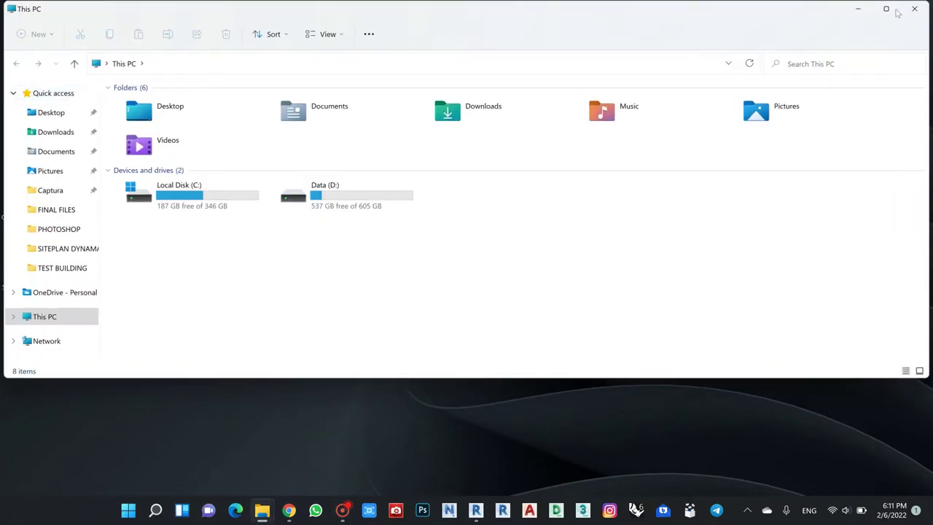
{"action": "left_click", "coordinate": [885, 8]}
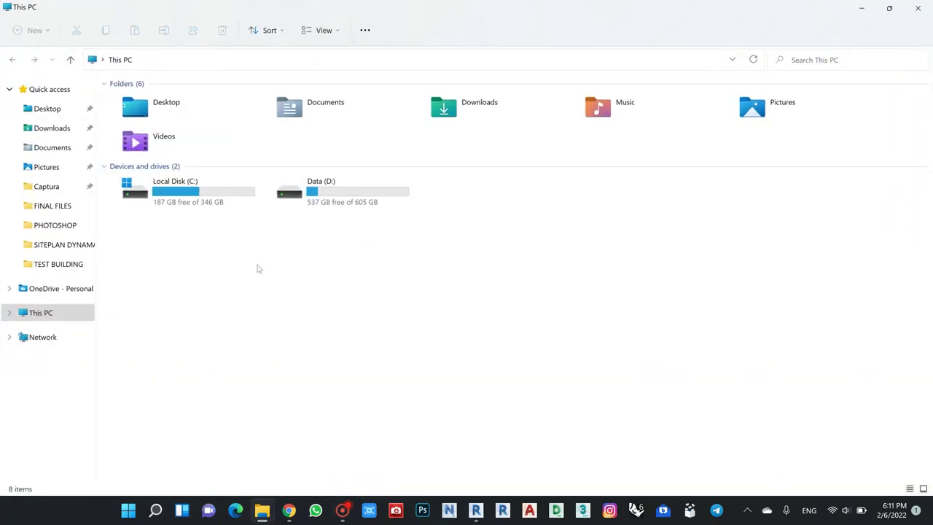
{"action": "double_click", "coordinate": [182, 191]}
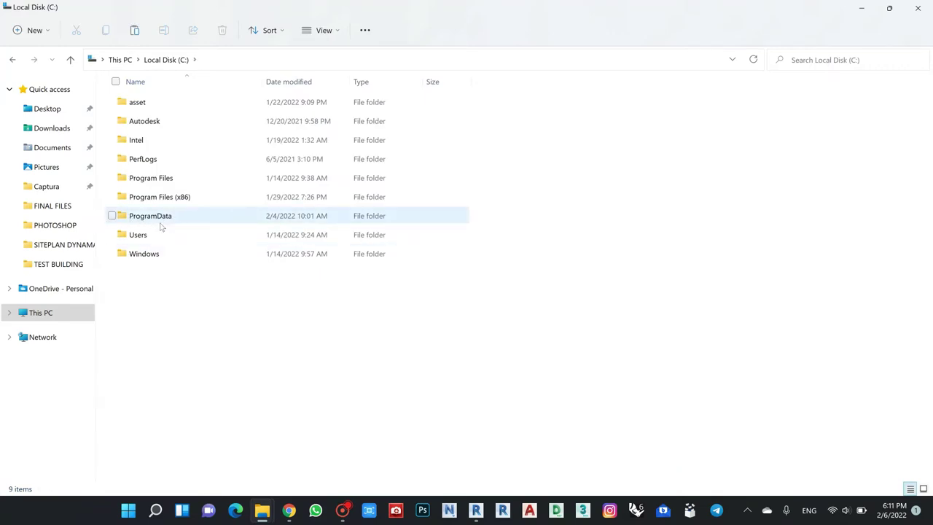
{"action": "left_click", "coordinate": [148, 220]}
{"action": "double_click", "coordinate": [149, 220]}
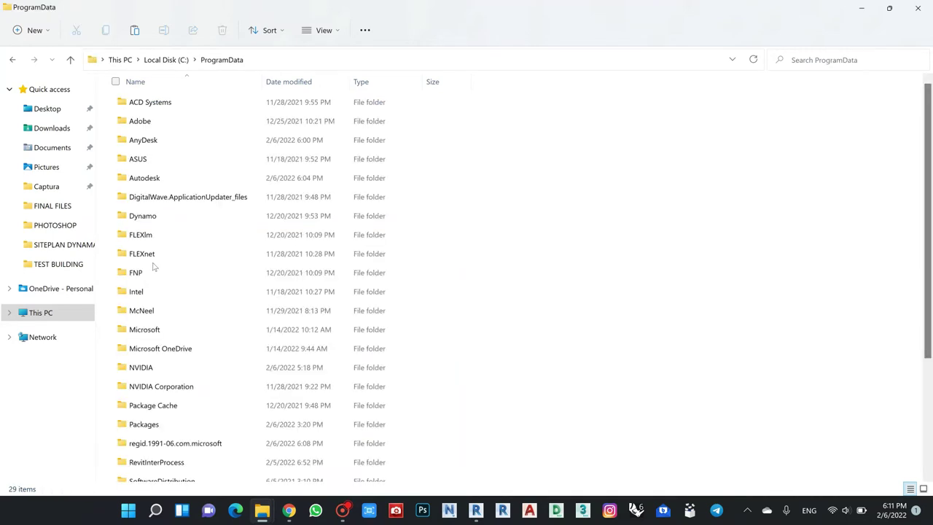
{"action": "scroll", "coordinate": [172, 291], "scroll_direction": "down", "scroll_amount": 3}
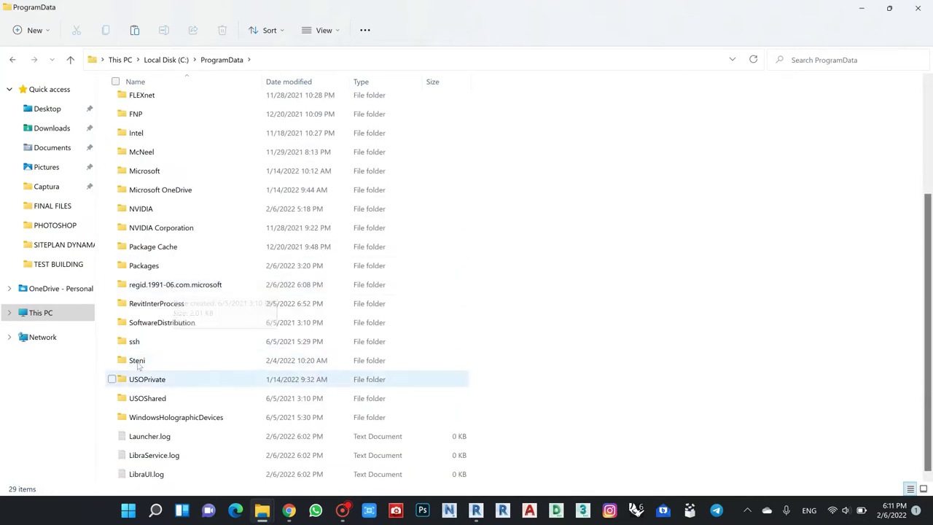
{"action": "double_click", "coordinate": [137, 360]}
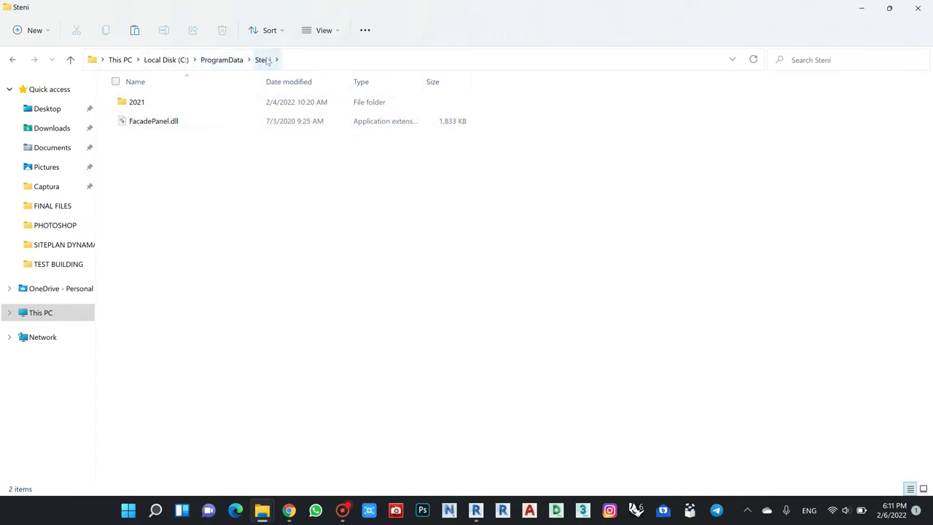
Look inside the 2021 subfolder of the Steni folder and return to its parent.
{"action": "left_click", "coordinate": [139, 107]}
{"action": "double_click", "coordinate": [139, 106]}
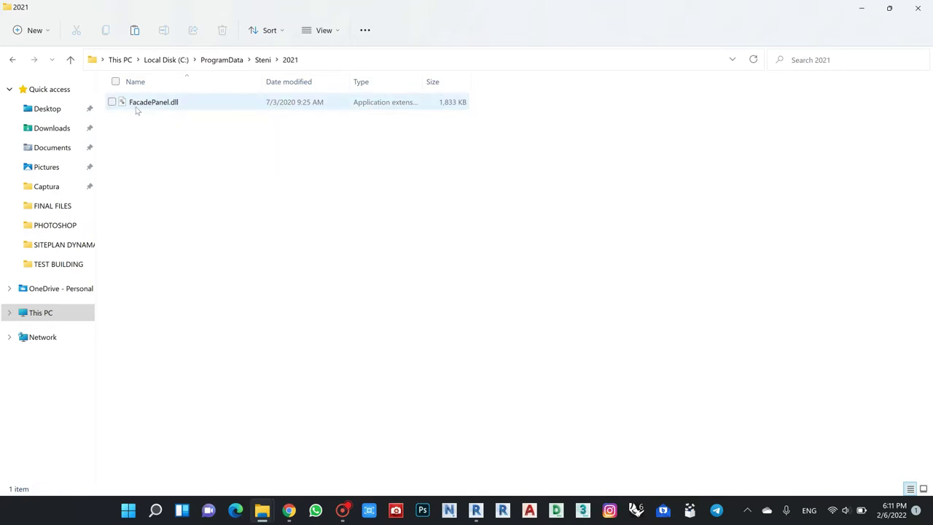
{"action": "key", "text": "alt+Left"}
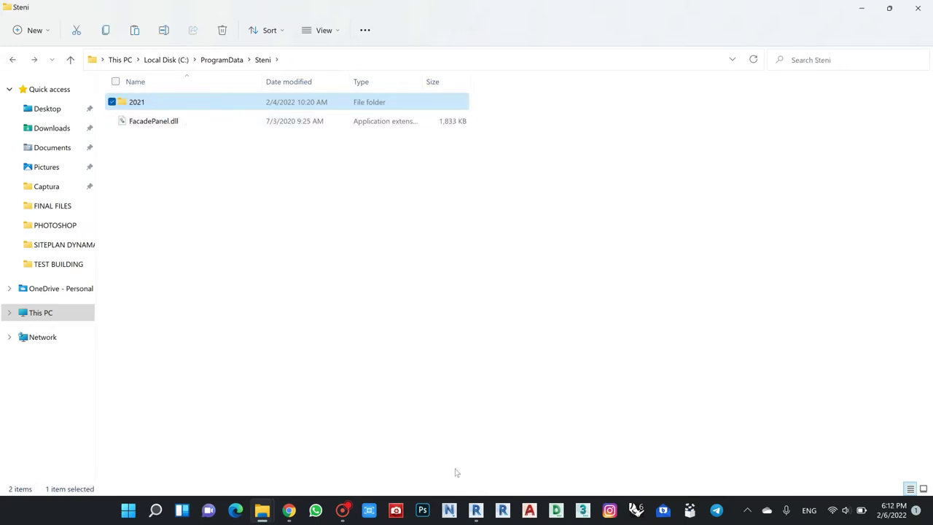
Glance back at Revit, recheck the FacadePanel.dll file in Steni's 2021 subfolder, and minimise File Explorer.
{"action": "left_click", "coordinate": [476, 510]}
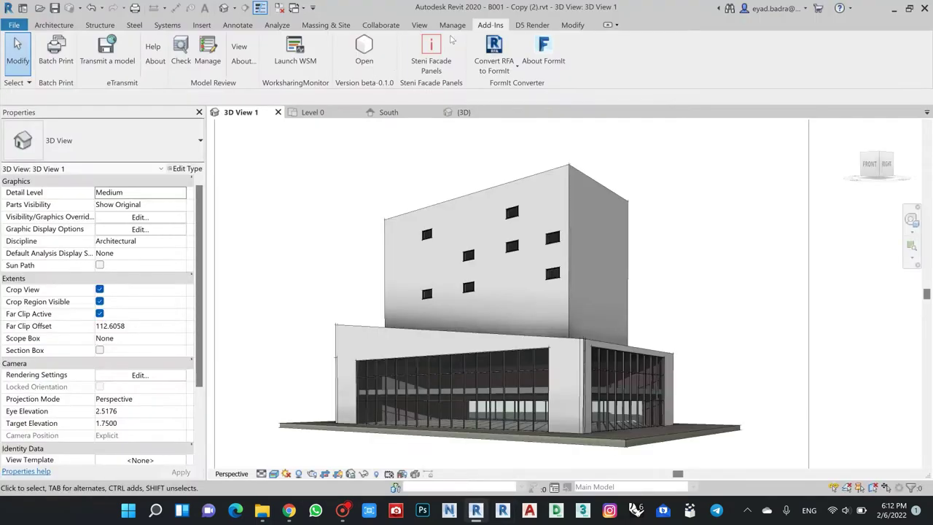
{"action": "left_click", "coordinate": [895, 9]}
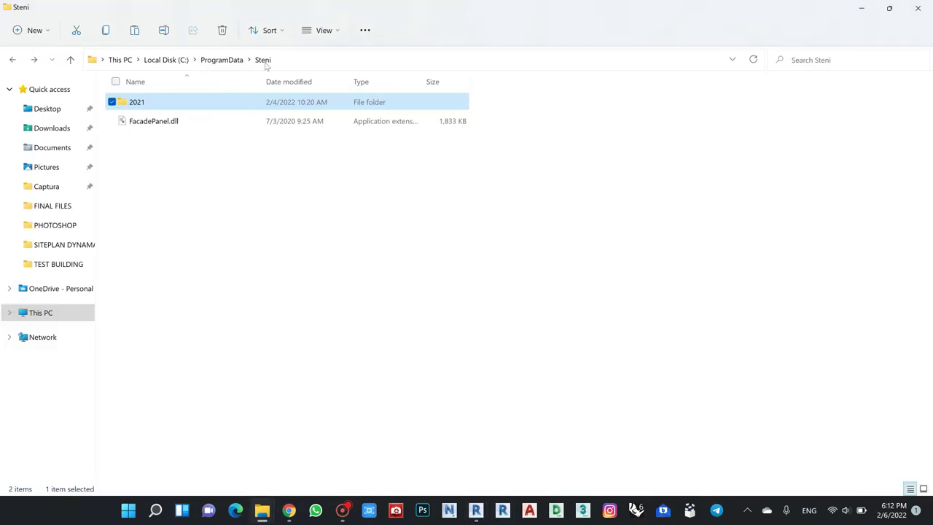
{"action": "left_click", "coordinate": [136, 102]}
{"action": "left_click", "coordinate": [196, 170]}
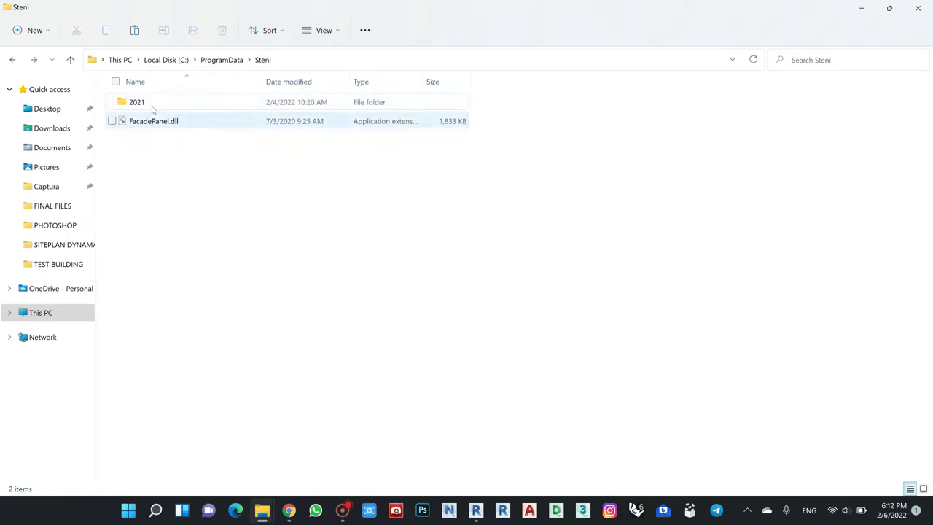
{"action": "double_click", "coordinate": [137, 102]}
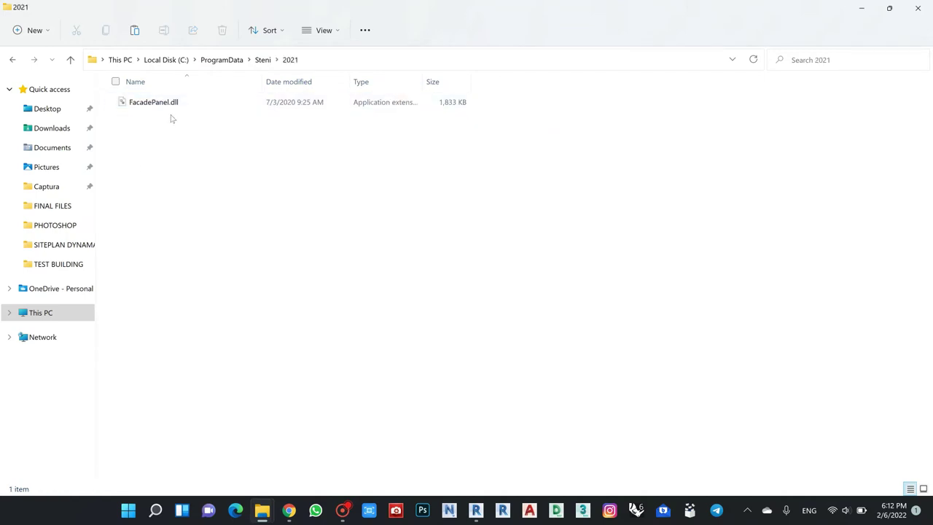
{"action": "left_click", "coordinate": [861, 7]}
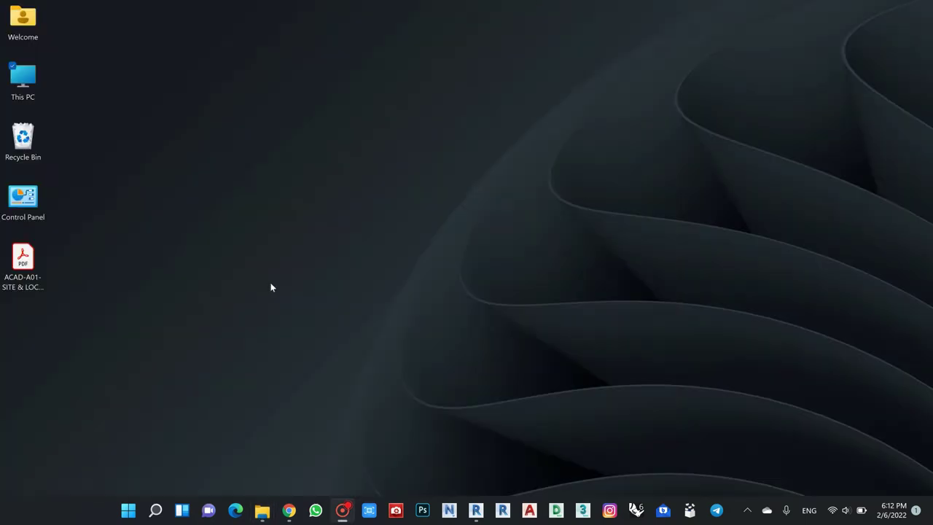
Return to Revit and frame the whole building in the 3D view.
{"action": "left_click", "coordinate": [475, 510]}
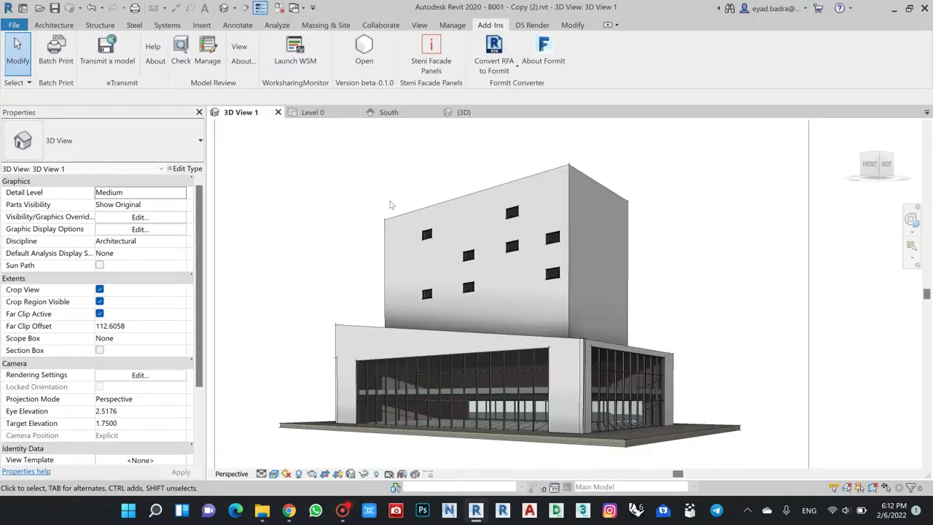
{"action": "scroll", "coordinate": [452, 215], "scroll_direction": "down", "scroll_amount": 1}
{"action": "middle_click_drag", "start_coordinate": [470, 170], "coordinate": [431, 194]}
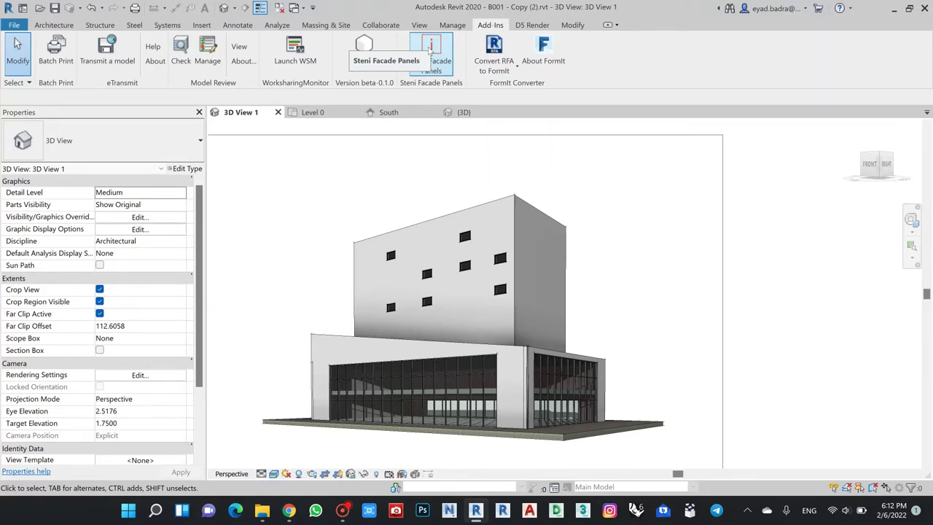
Add a Finish 1 [4] layer 0.0060 thick on the exterior side of the upper front wall type's structure.
{"action": "left_click", "coordinate": [451, 216]}
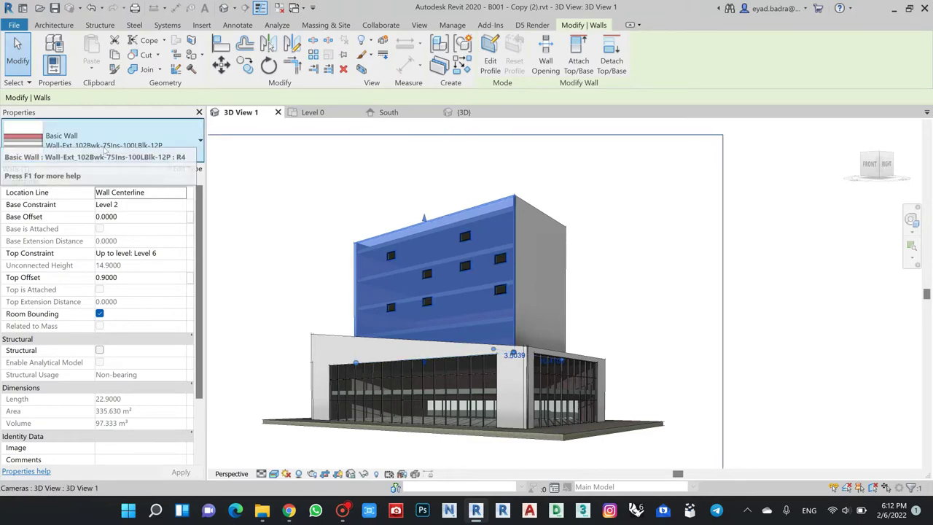
{"action": "left_click", "coordinate": [185, 172]}
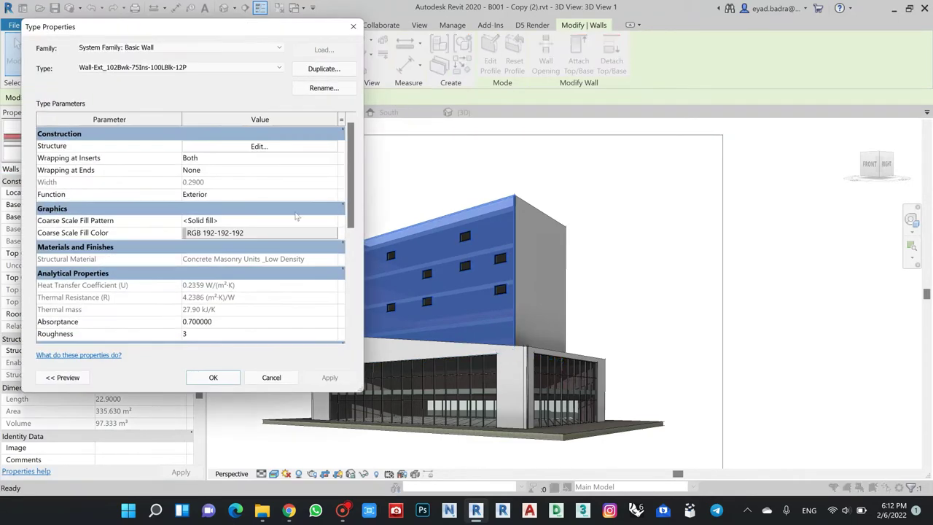
{"action": "left_click", "coordinate": [258, 147]}
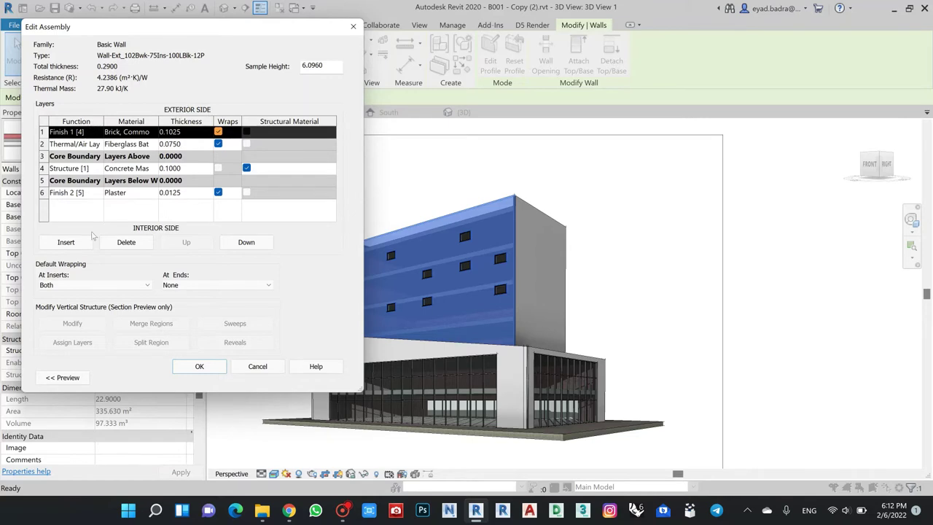
{"action": "left_click", "coordinate": [71, 243]}
{"action": "left_click", "coordinate": [93, 132]}
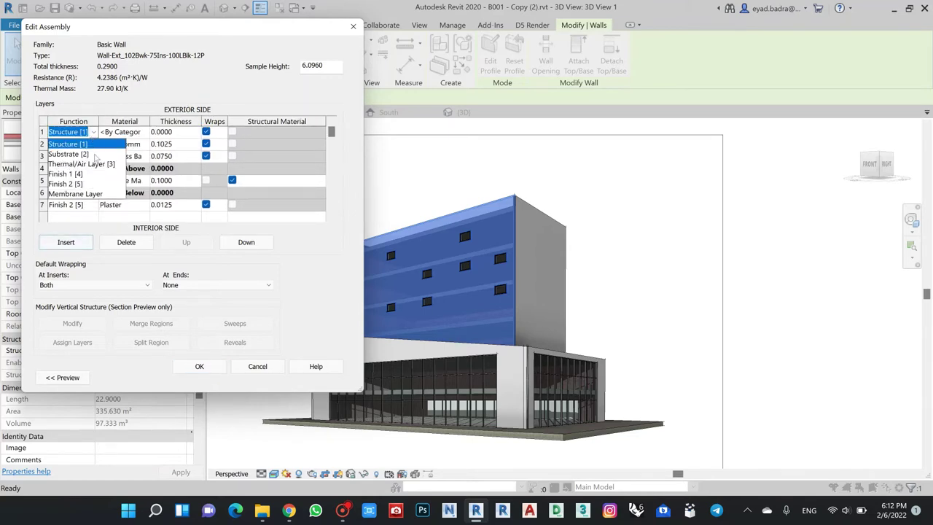
{"action": "left_click", "coordinate": [67, 175]}
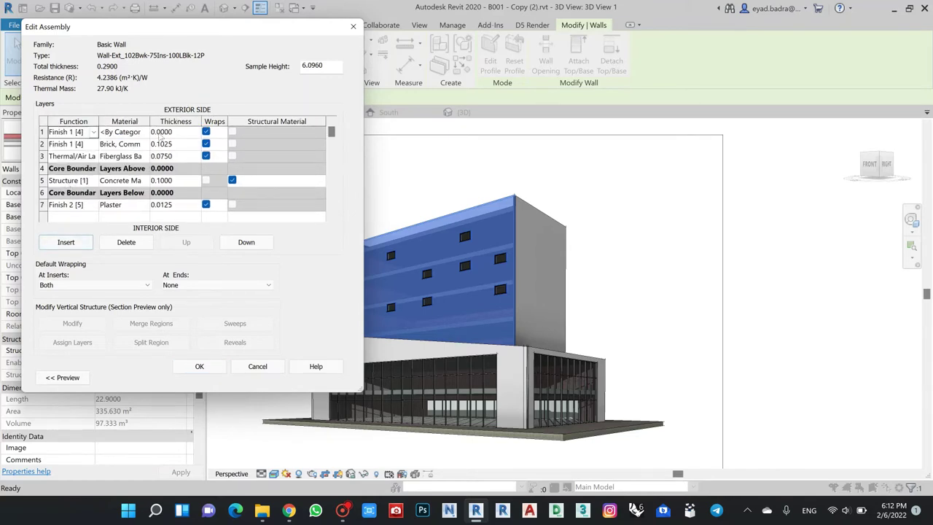
{"action": "left_click", "coordinate": [162, 132]}
{"action": "type", "text": "0"}
{"action": "left_click", "coordinate": [339, 279]}
Create a new material, assign it to the outermost finish layer, and apply the wall type changes.
{"action": "left_click", "coordinate": [145, 133]}
{"action": "left_click", "coordinate": [146, 132]}
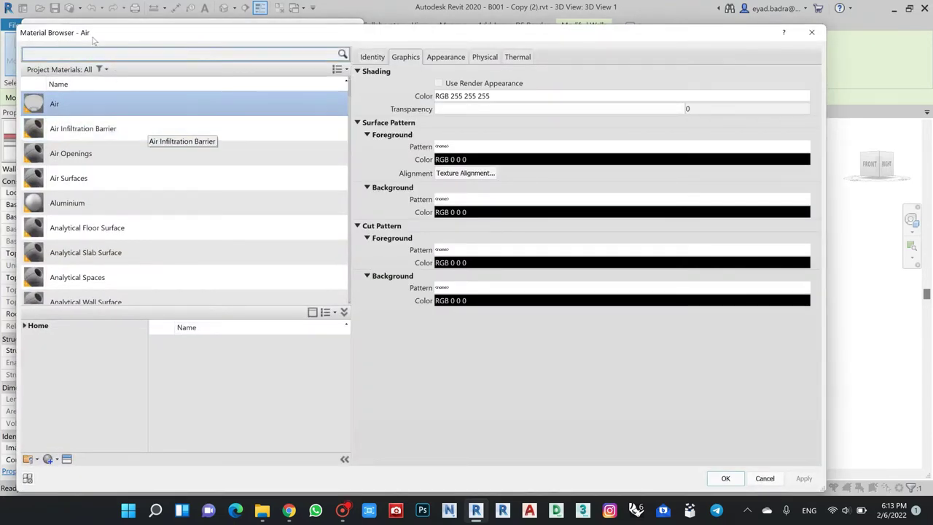
{"action": "scroll", "coordinate": [80, 291], "scroll_direction": "down", "scroll_amount": 1}
{"action": "left_click", "coordinate": [49, 459]}
{"action": "left_click", "coordinate": [54, 472]}
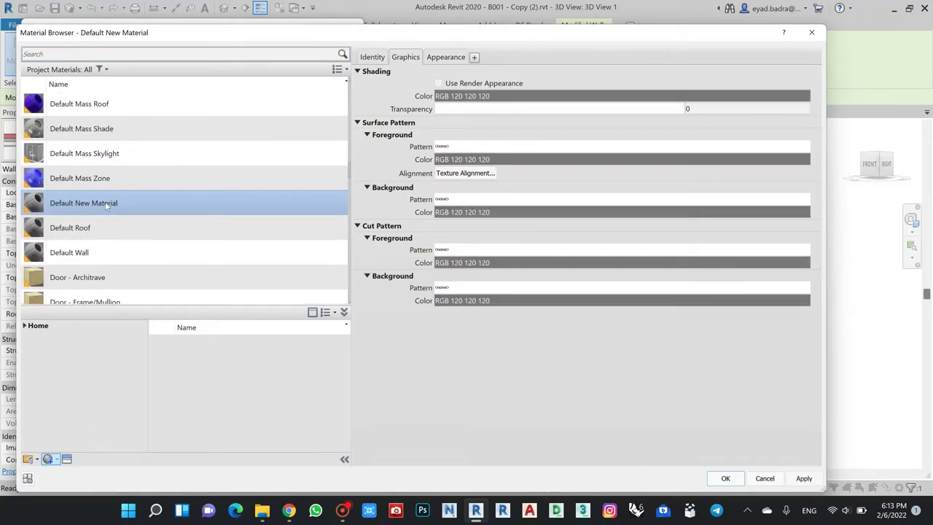
{"action": "double_click", "coordinate": [106, 206]}
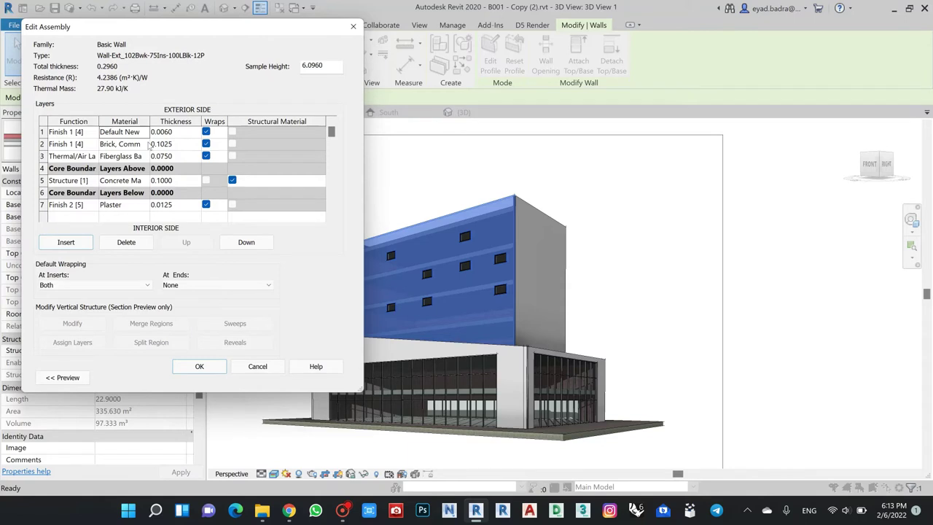
{"action": "left_click", "coordinate": [199, 366]}
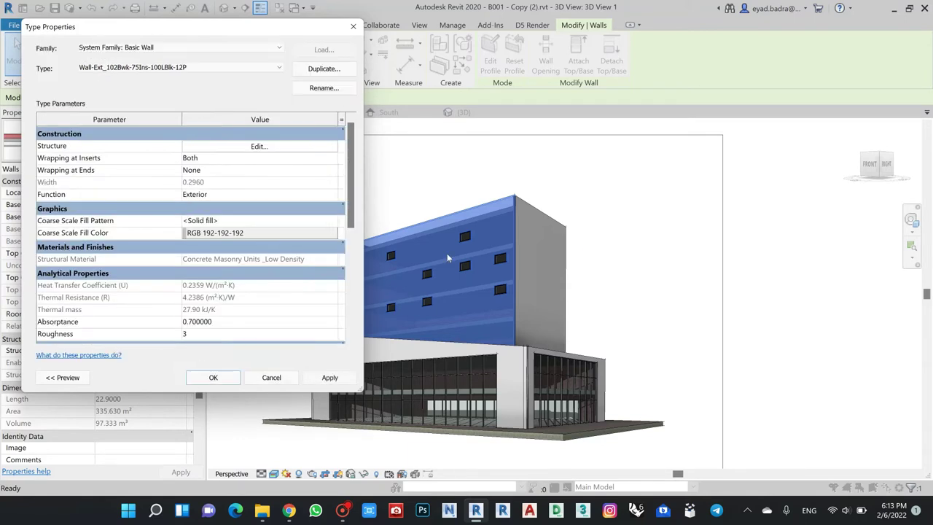
{"action": "left_click", "coordinate": [330, 377]}
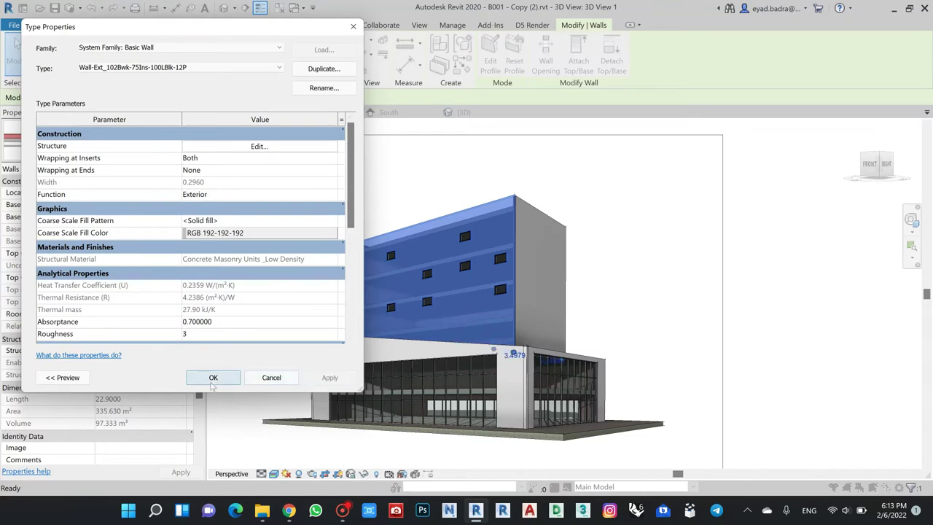
{"action": "key", "text": "Escape"}
{"action": "left_click", "coordinate": [624, 183]}
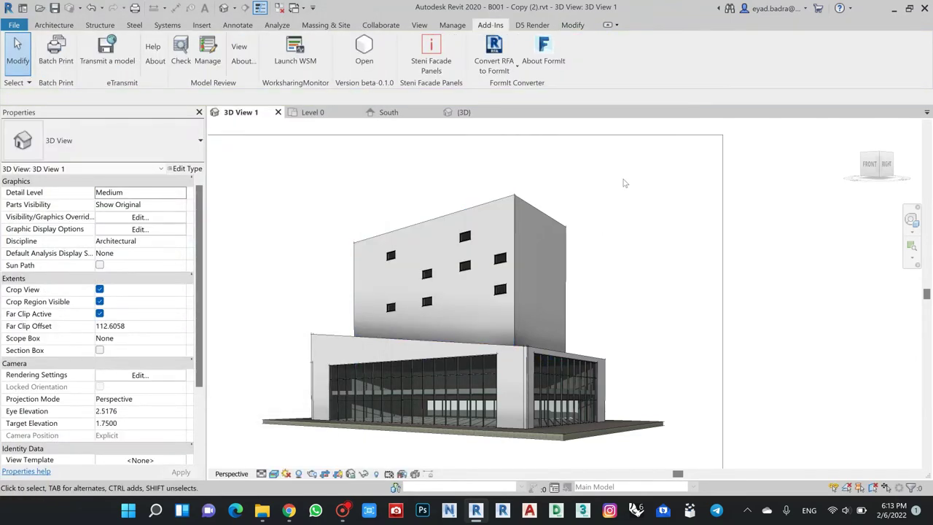
Turn off render appearance for the outer layer's Default New Material, set its shading color to RGB 135 24 94, and apply.
{"action": "left_click", "coordinate": [487, 206]}
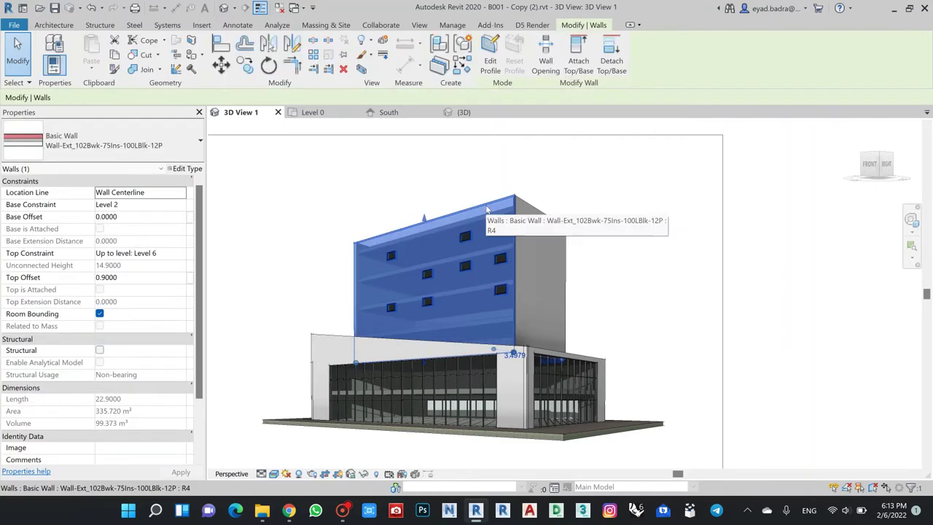
{"action": "left_click", "coordinate": [188, 169]}
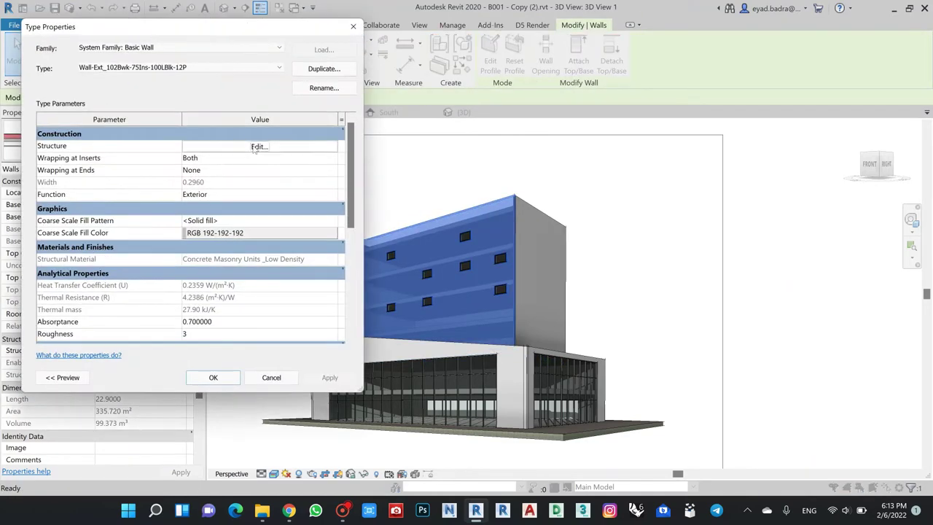
{"action": "left_click", "coordinate": [257, 148]}
{"action": "left_click", "coordinate": [167, 144]}
{"action": "left_click", "coordinate": [177, 142]}
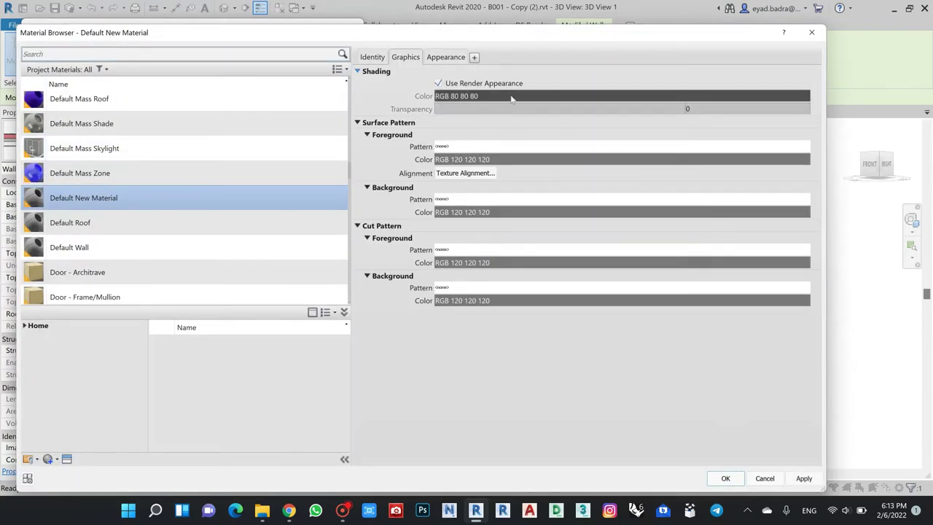
{"action": "left_click", "coordinate": [439, 83]}
{"action": "left_click", "coordinate": [476, 96]}
{"action": "left_click_drag", "start_coordinate": [531, 233], "coordinate": [534, 204]}
{"action": "left_click", "coordinate": [470, 367]}
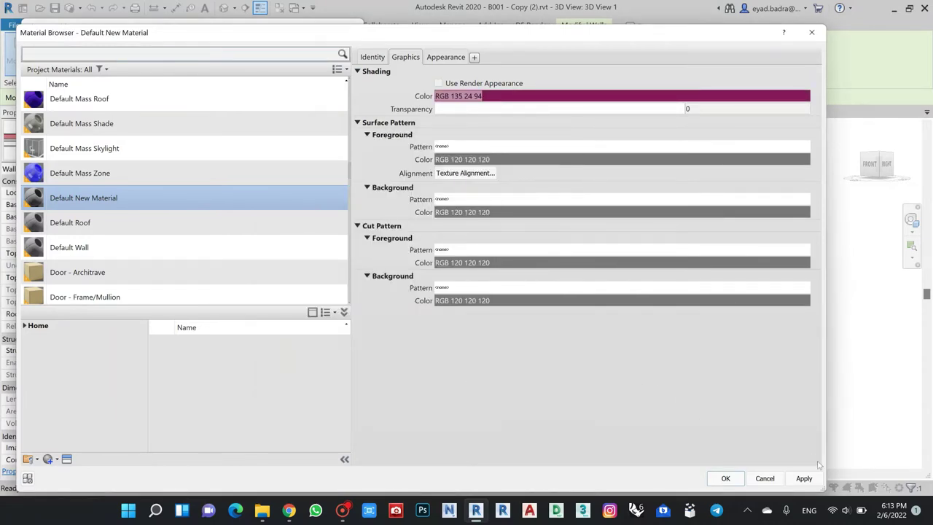
{"action": "left_click", "coordinate": [804, 478]}
{"action": "left_click", "coordinate": [725, 479]}
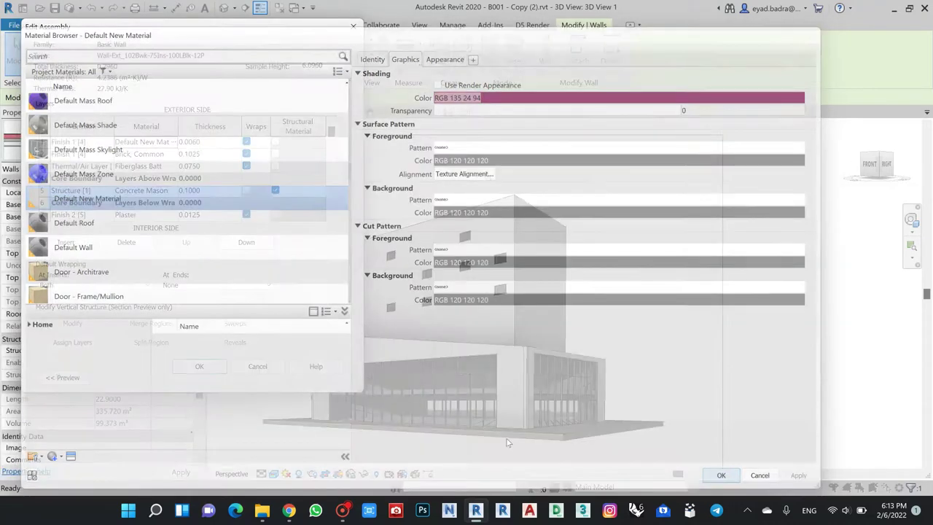
{"action": "left_click", "coordinate": [223, 368]}
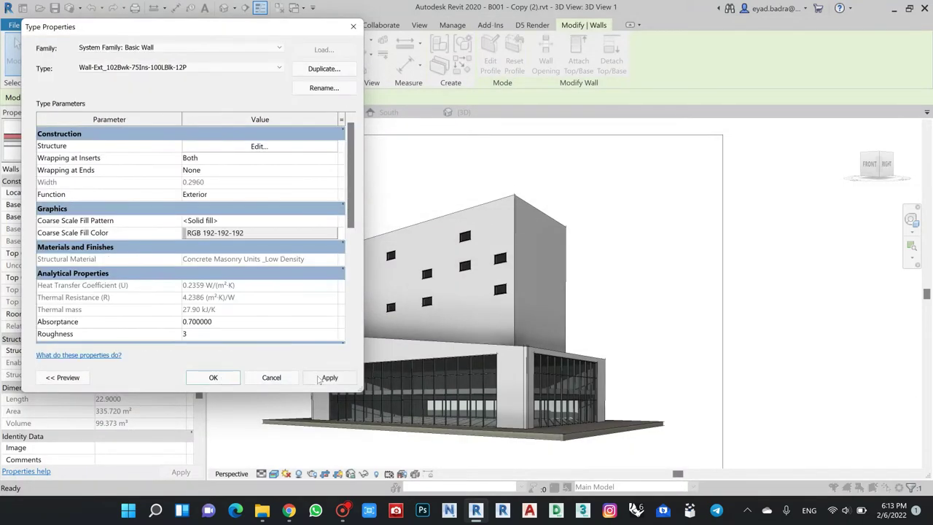
{"action": "left_click", "coordinate": [330, 377]}
{"action": "left_click", "coordinate": [212, 378]}
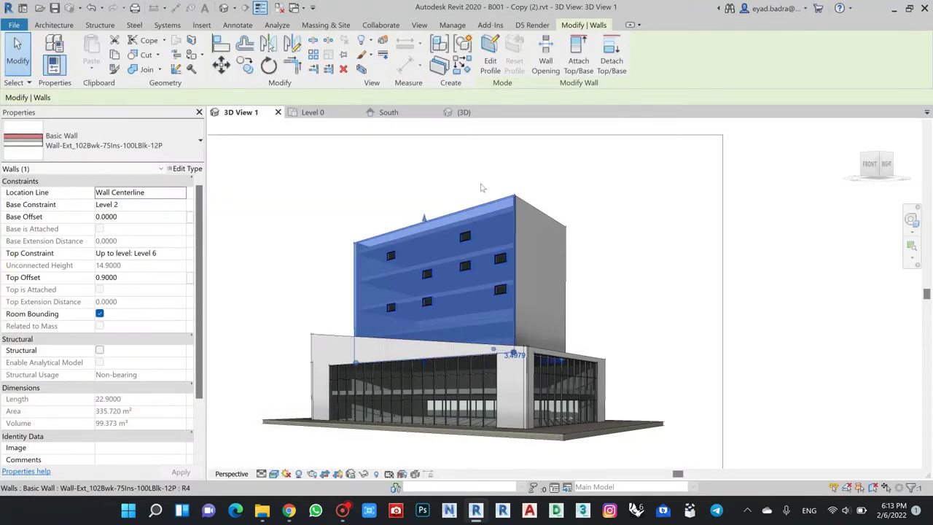
Change the 3D view's visual style to Shaded.
{"action": "left_click", "coordinate": [289, 454]}
{"action": "left_click", "coordinate": [273, 474]}
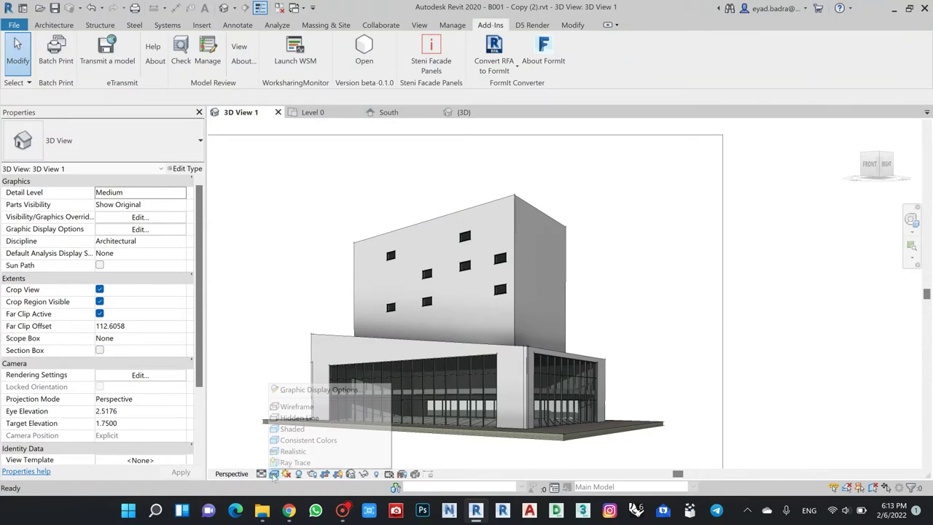
{"action": "left_click", "coordinate": [296, 428]}
{"action": "left_click", "coordinate": [274, 475]}
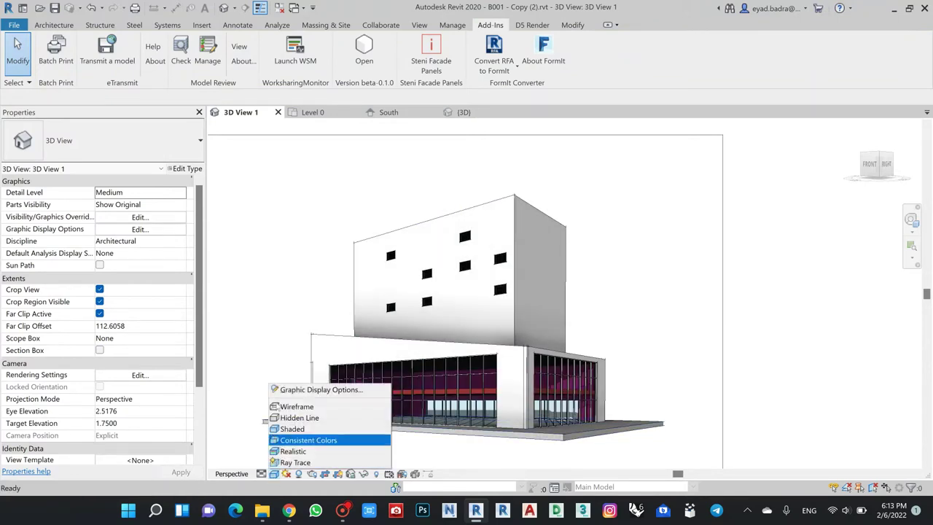
{"action": "left_click", "coordinate": [293, 241]}
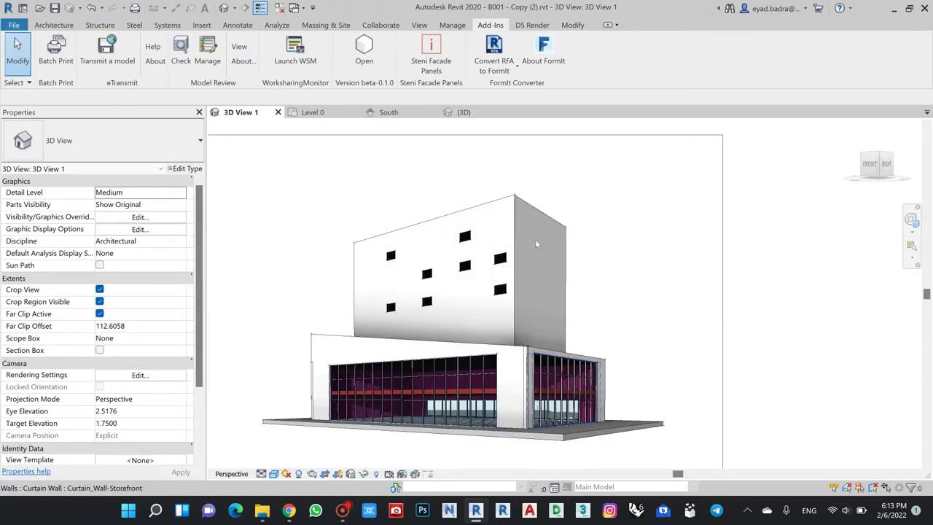
{"action": "left_click", "coordinate": [495, 204]}
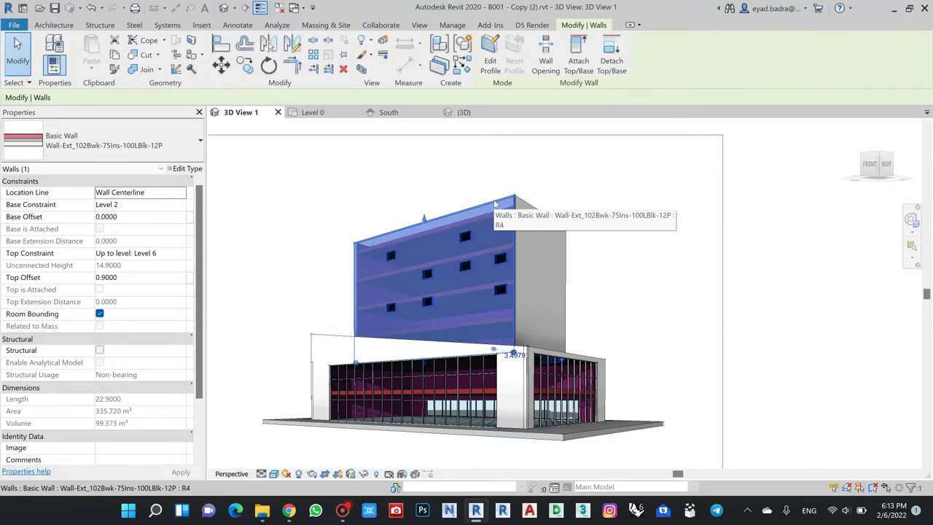
{"action": "key", "text": "Delete"}
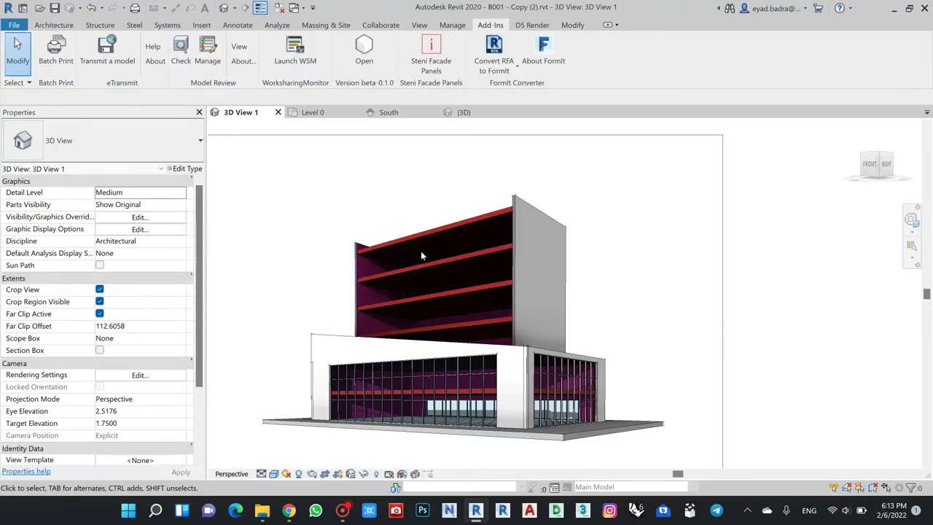
{"action": "key", "text": "ctrl+z"}
Flip the orientation of the tower's upper front and side walls so their colored finish faces outward.
{"action": "left_click", "coordinate": [453, 217]}
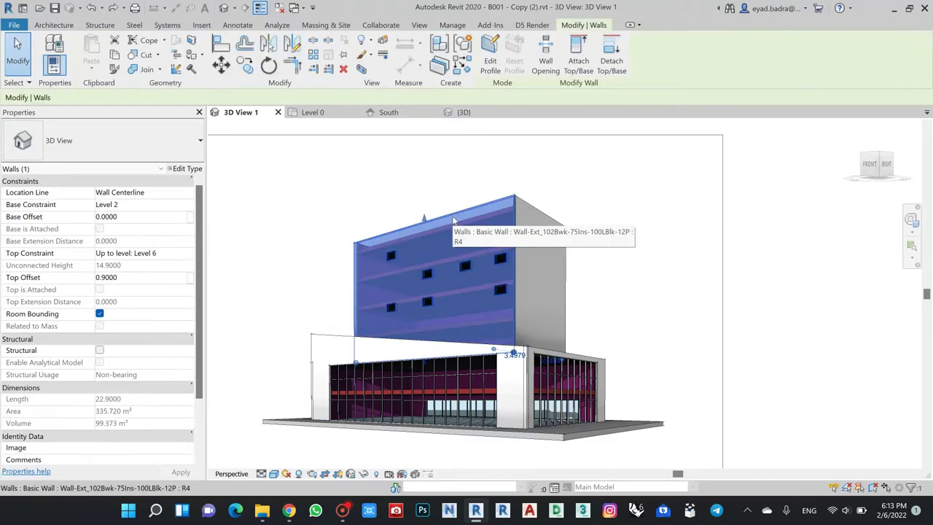
{"action": "key", "text": "space"}
{"action": "left_click", "coordinate": [517, 163]}
{"action": "left_click", "coordinate": [548, 217]}
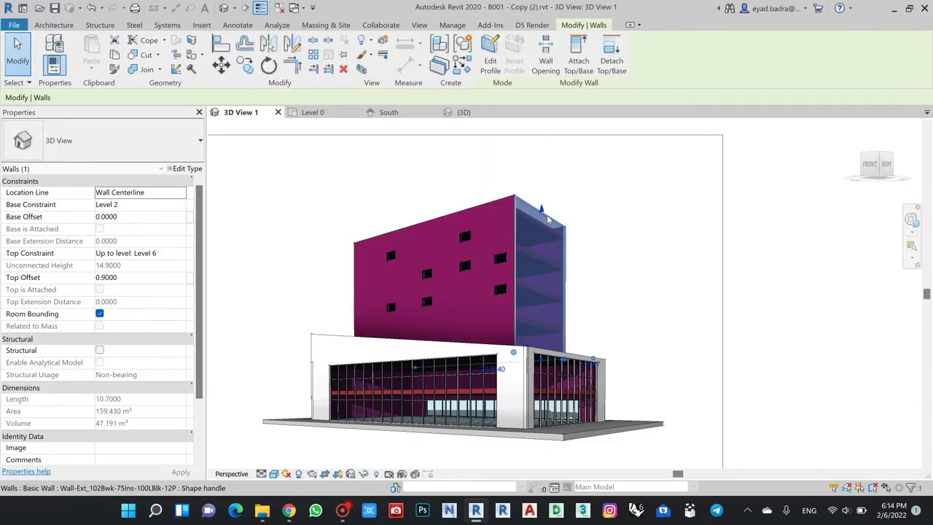
{"action": "key", "text": "space"}
{"action": "left_click", "coordinate": [556, 178]}
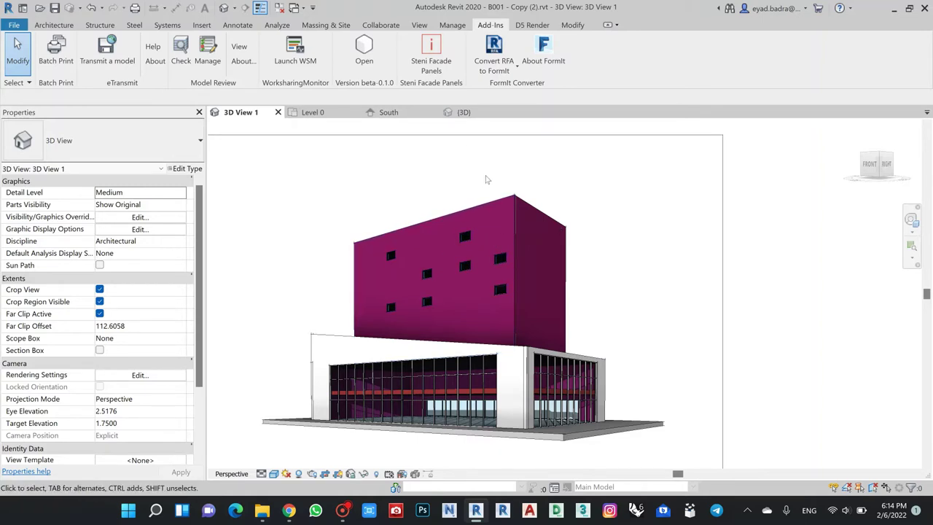
Launch the Steni Facade Panels add-in, open its Place Panels dialog, and reposition and shrink the dialog to fit the screen.
{"action": "left_click", "coordinate": [431, 52]}
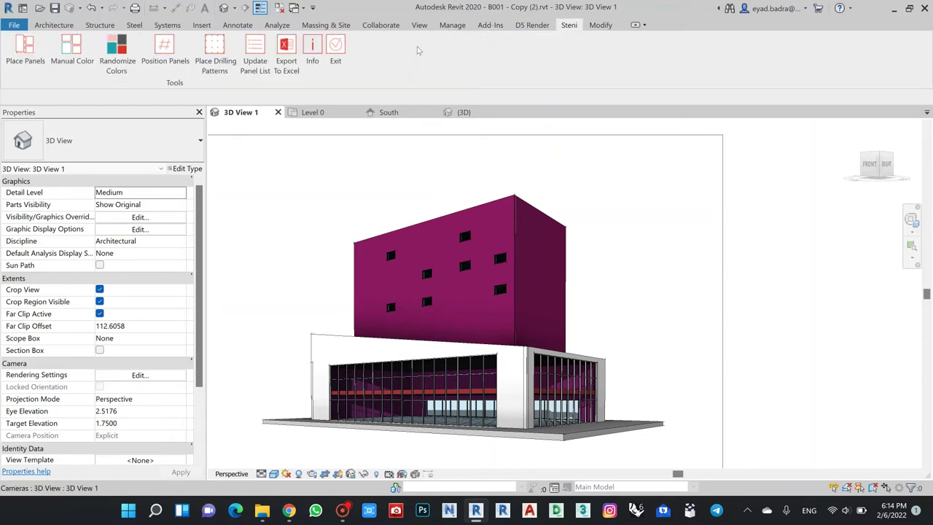
{"action": "left_click", "coordinate": [30, 54]}
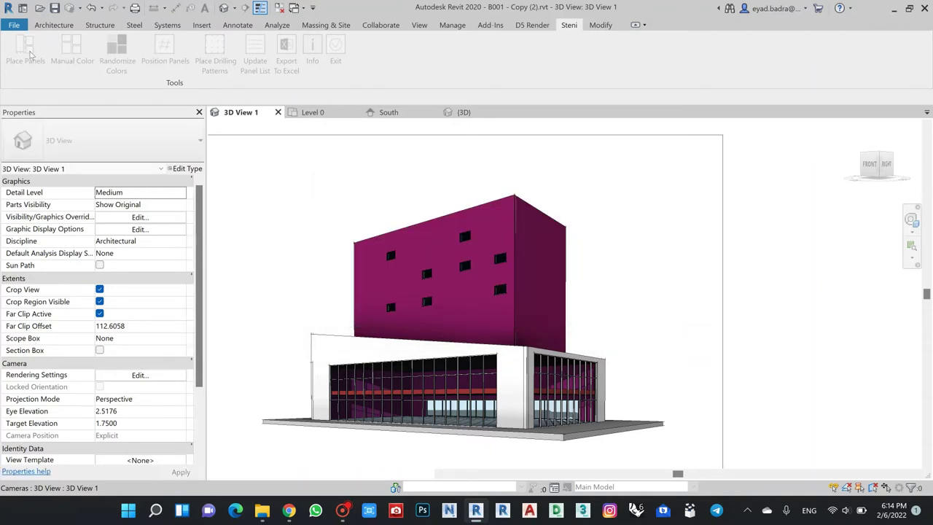
{"action": "left_click", "coordinate": [27, 52]}
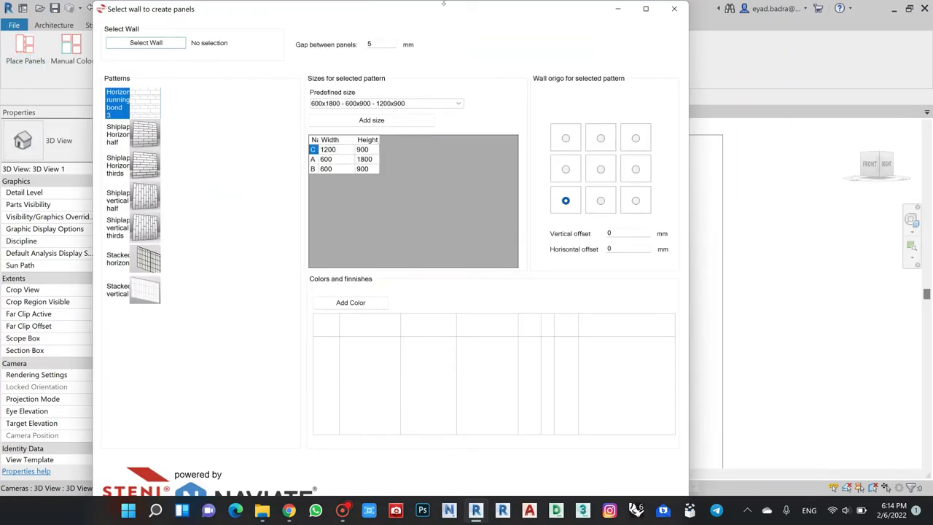
{"action": "left_click_drag", "start_coordinate": [443, 4], "coordinate": [399, 60]}
{"action": "left_click_drag", "start_coordinate": [392, 361], "coordinate": [390, 461]}
{"action": "left_click_drag", "start_coordinate": [252, 61], "coordinate": [247, 41]}
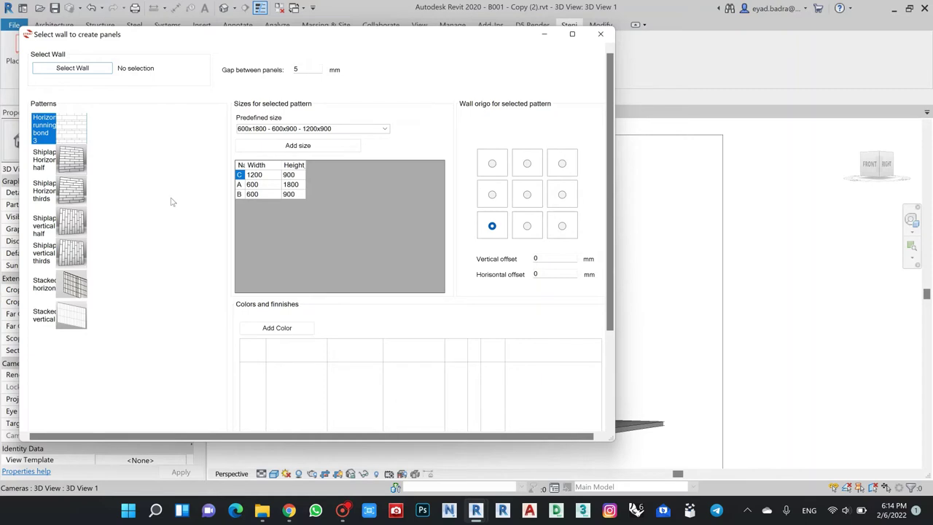
Choose the vertical half shiplap panel pattern and review its predefined sizes, keeping 400x1800.
{"action": "left_click", "coordinate": [59, 226]}
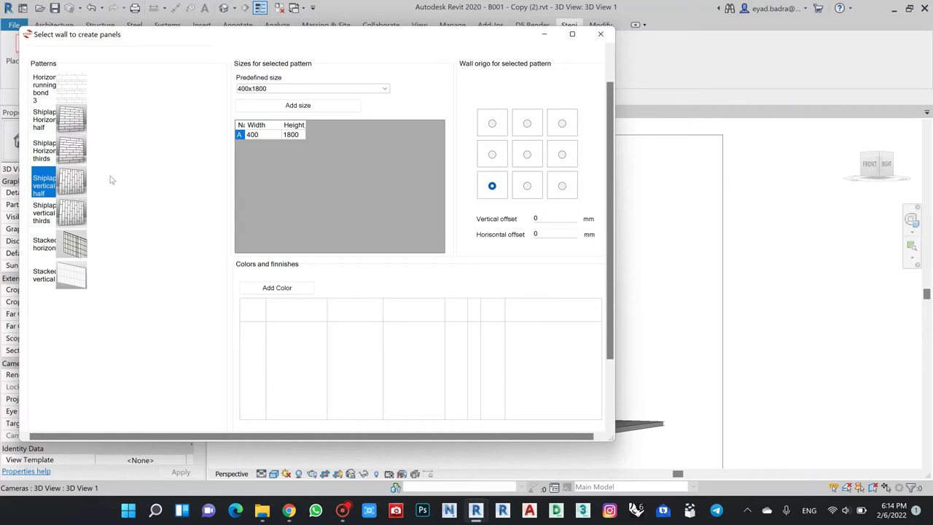
{"action": "left_click", "coordinate": [385, 88]}
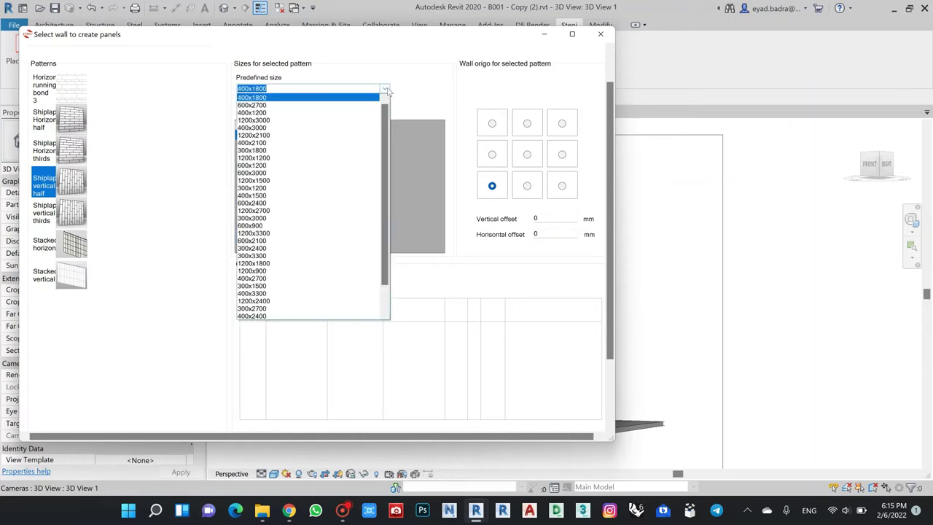
{"action": "scroll", "coordinate": [290, 183], "scroll_direction": "down", "scroll_amount": 2}
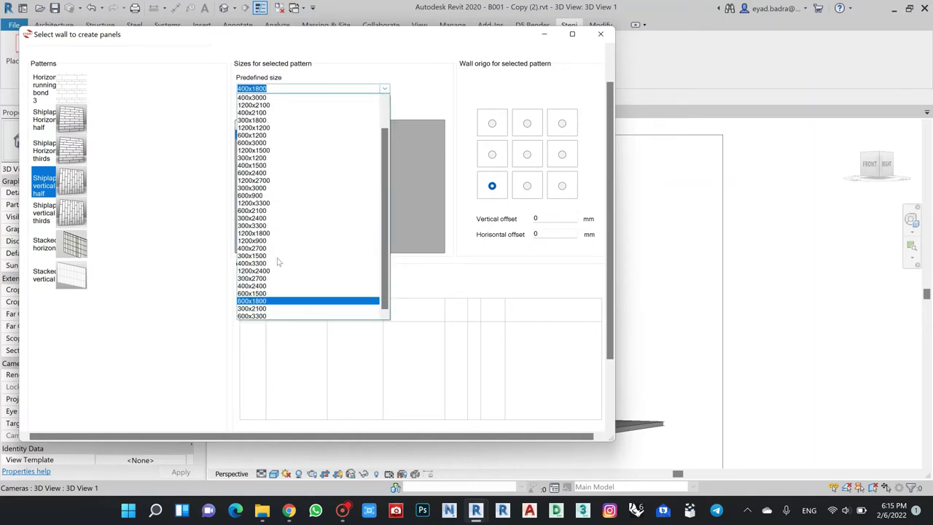
{"action": "scroll", "coordinate": [272, 214], "scroll_direction": "up", "scroll_amount": 2}
{"action": "scroll", "coordinate": [427, 97], "scroll_direction": "up", "scroll_amount": 1}
{"action": "left_click", "coordinate": [429, 129]}
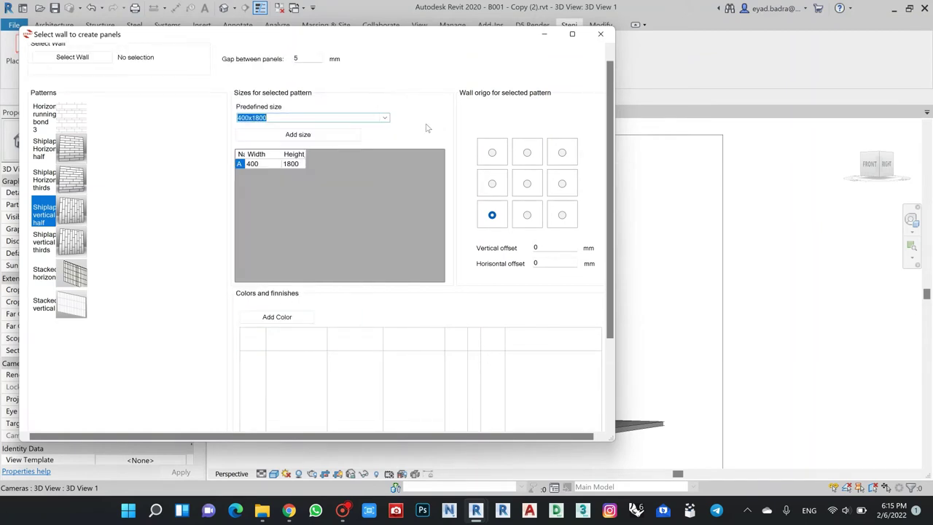
{"action": "scroll", "coordinate": [394, 148], "scroll_direction": "up", "scroll_amount": 1}
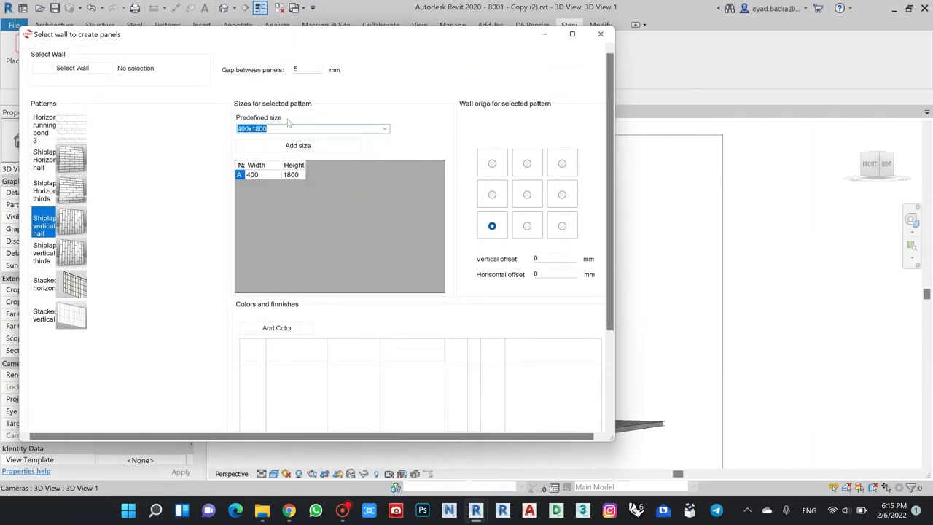
Try to add a new 600x1200 panel size for the vertical half shiplap pattern to this project only.
{"action": "left_click", "coordinate": [292, 148]}
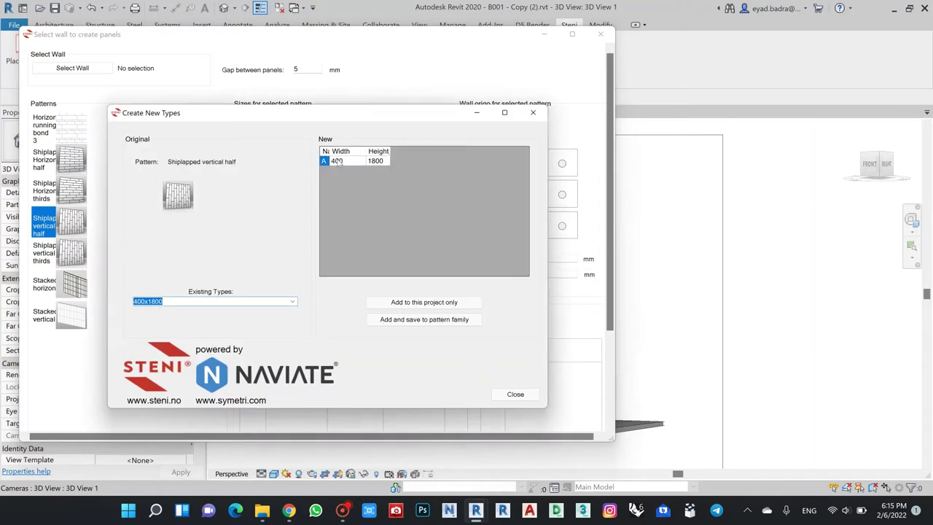
{"action": "double_click", "coordinate": [350, 161]}
{"action": "left_click_drag", "start_coordinate": [350, 161], "coordinate": [311, 159]}
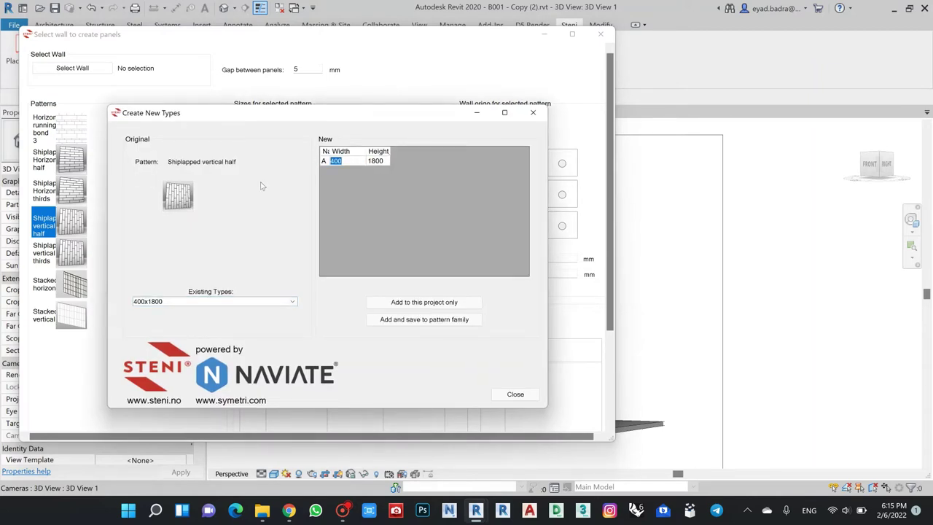
{"action": "type", "text": "6"}
{"action": "double_click", "coordinate": [384, 163]}
{"action": "left_click_drag", "start_coordinate": [381, 161], "coordinate": [370, 161]}
{"action": "type", "text": "2"}
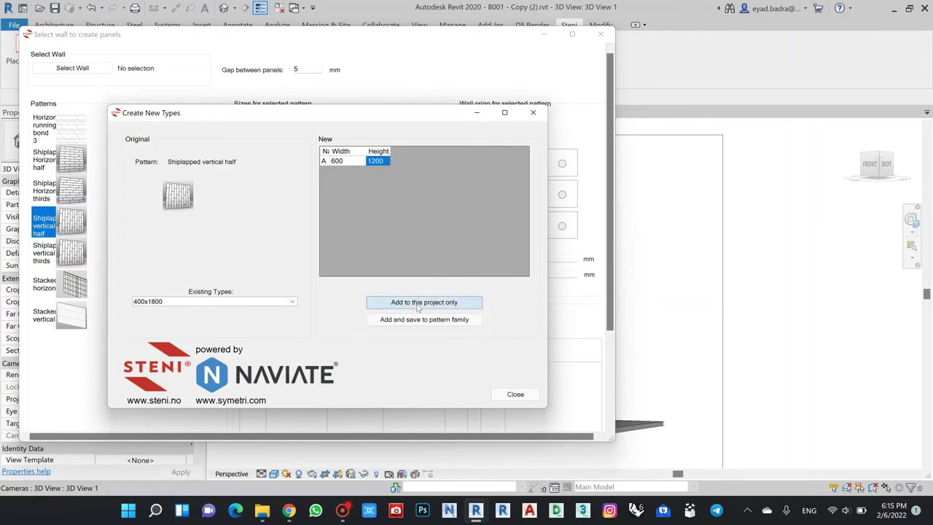
{"action": "left_click", "coordinate": [419, 305]}
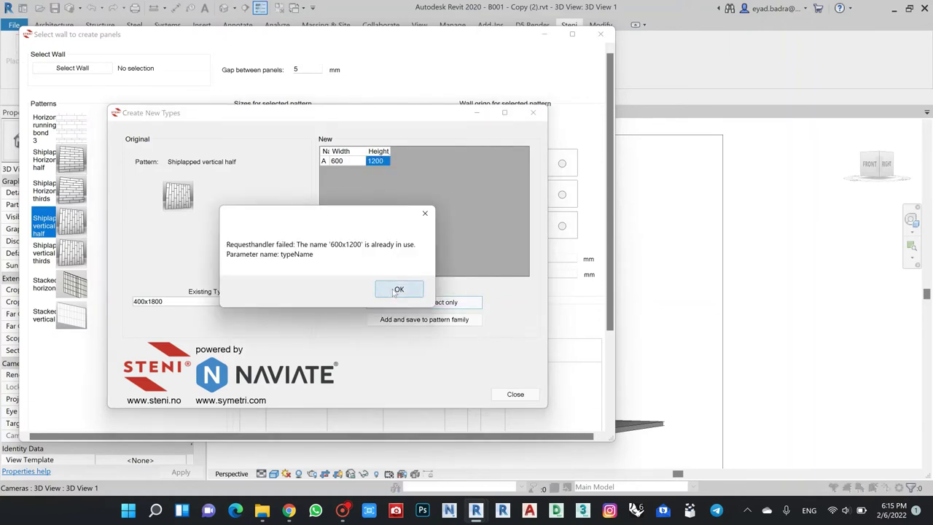
{"action": "left_click", "coordinate": [396, 291]}
Set the new type's width to 700, add it to this project only, and choose 700x1200 as the panel size.
{"action": "left_click", "coordinate": [361, 162]}
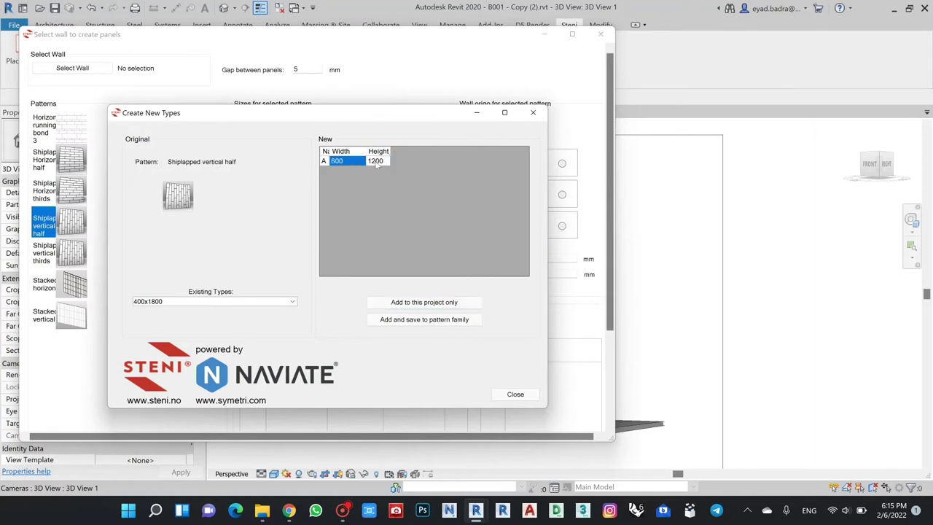
{"action": "left_click", "coordinate": [350, 161]}
{"action": "left_click_drag", "start_coordinate": [345, 161], "coordinate": [315, 165]}
{"action": "type", "text": "700"}
{"action": "left_click", "coordinate": [419, 304]}
{"action": "left_click", "coordinate": [515, 393]}
{"action": "left_click", "coordinate": [385, 128]}
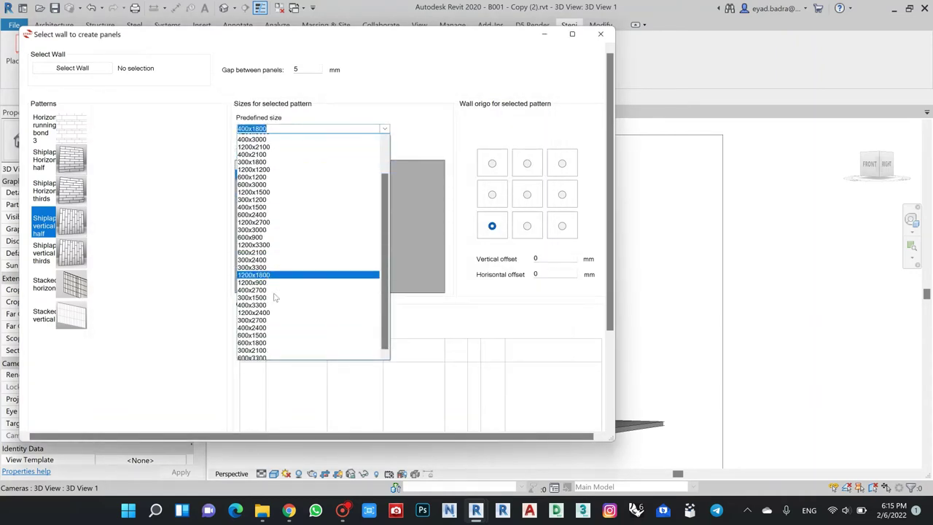
{"action": "left_click", "coordinate": [267, 356]}
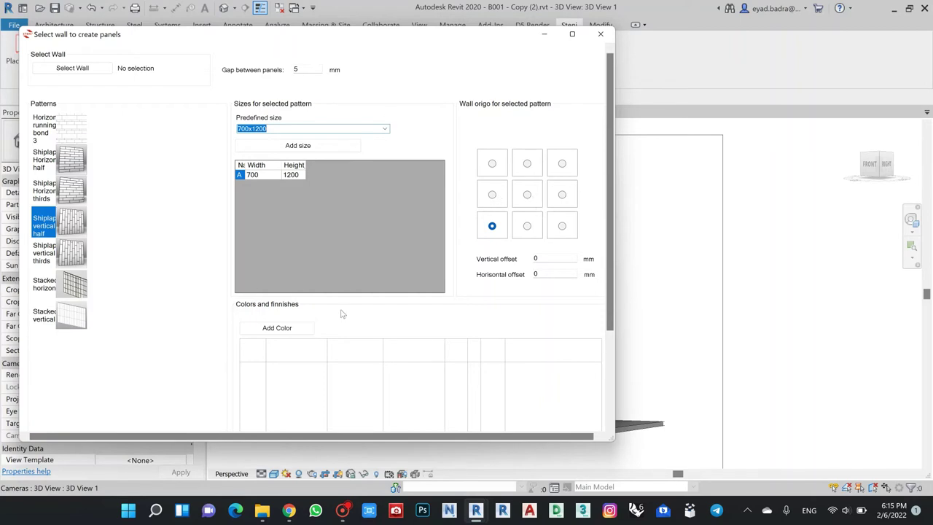
Review the Vision and Nature finishes in the color picker, and add the lime green SN 93 color in Matt.
{"action": "left_click", "coordinate": [278, 328]}
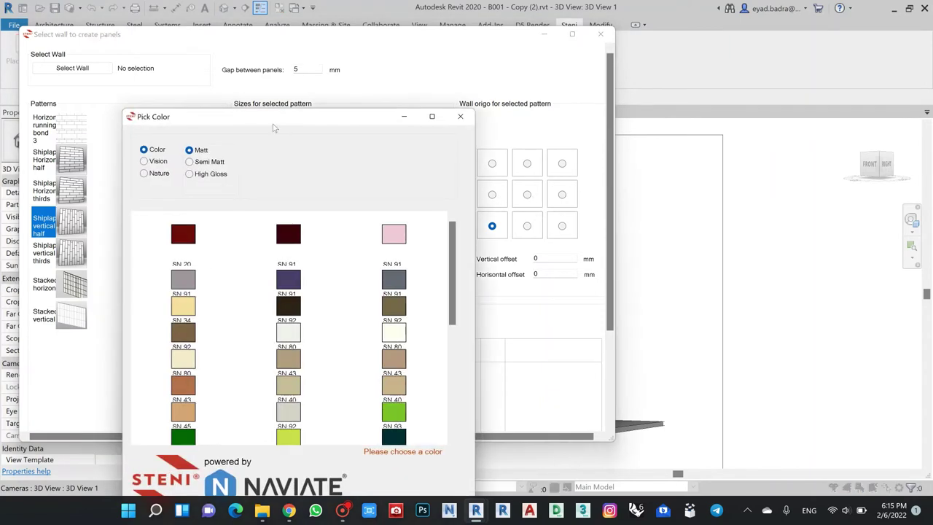
{"action": "left_click_drag", "start_coordinate": [279, 122], "coordinate": [239, 38]}
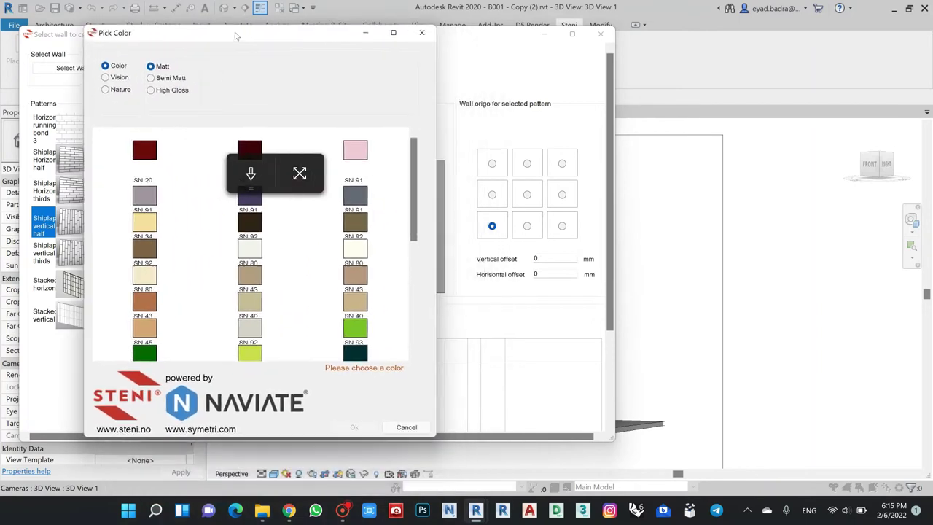
{"action": "left_click", "coordinate": [104, 77]}
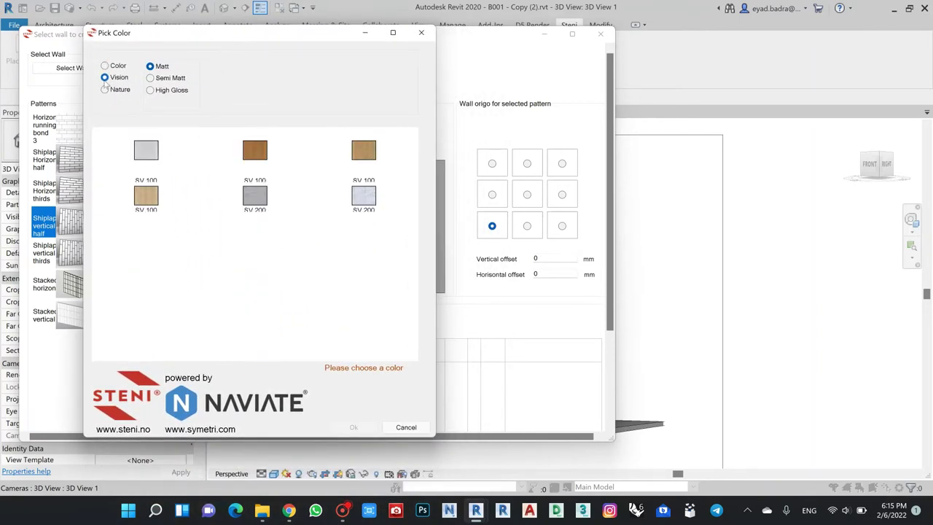
{"action": "left_click", "coordinate": [104, 90]}
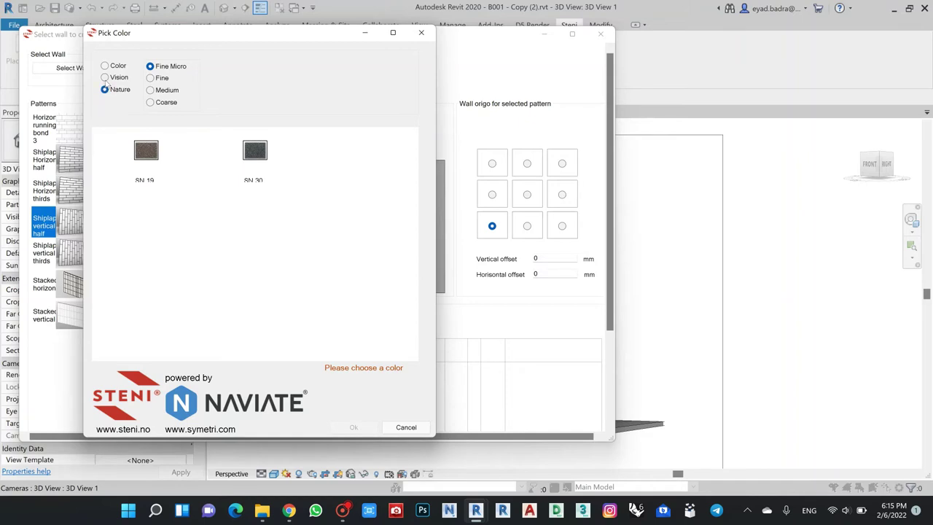
{"action": "left_click", "coordinate": [104, 66]}
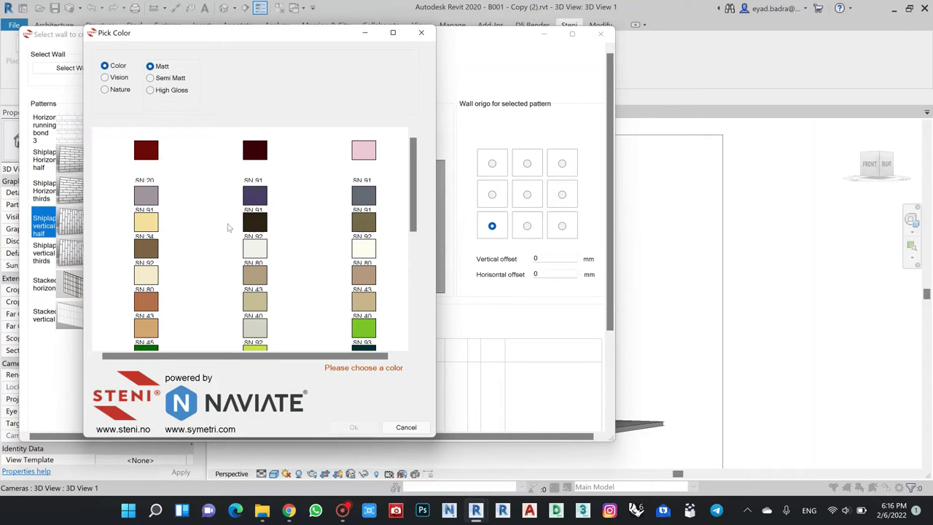
{"action": "scroll", "coordinate": [232, 222], "scroll_direction": "down", "scroll_amount": 5}
{"action": "scroll", "coordinate": [234, 226], "scroll_direction": "up", "scroll_amount": 2}
{"action": "left_click", "coordinate": [254, 212]}
{"action": "left_click", "coordinate": [354, 427]}
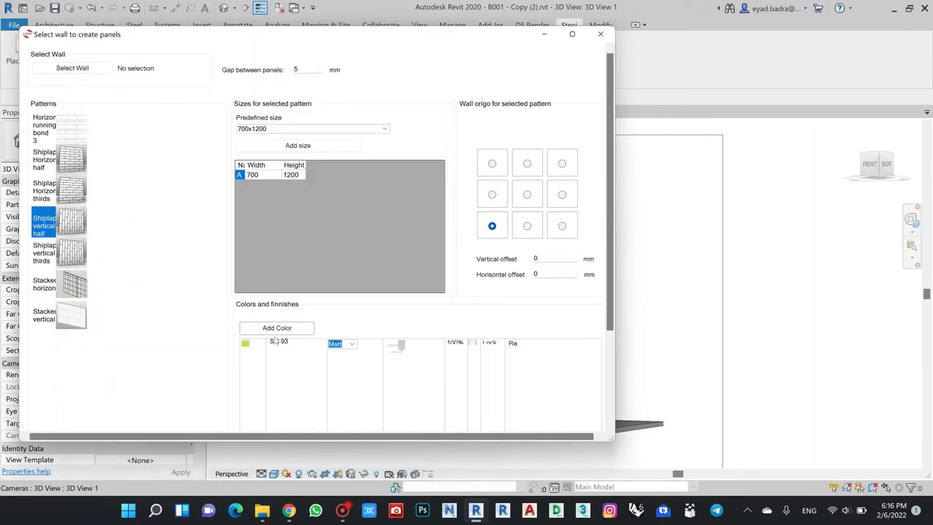
Add the light turquoise and the dark grey-green SN 93 matt colors to the panel colors.
{"action": "left_click", "coordinate": [276, 328]}
{"action": "scroll", "coordinate": [250, 240], "scroll_direction": "down", "scroll_amount": 10}
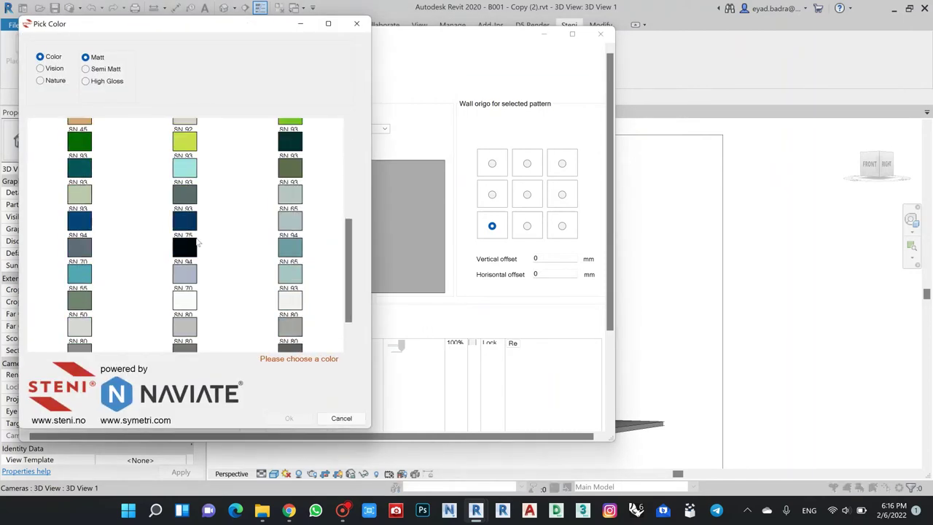
{"action": "left_click", "coordinate": [184, 142]}
{"action": "left_click", "coordinate": [288, 418]}
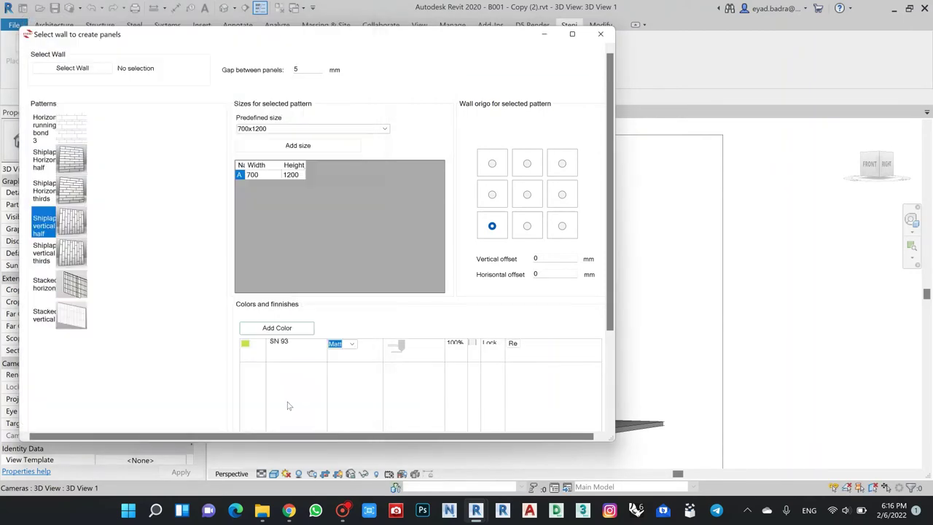
{"action": "left_click", "coordinate": [271, 329]}
{"action": "scroll", "coordinate": [173, 207], "scroll_direction": "down", "scroll_amount": 8}
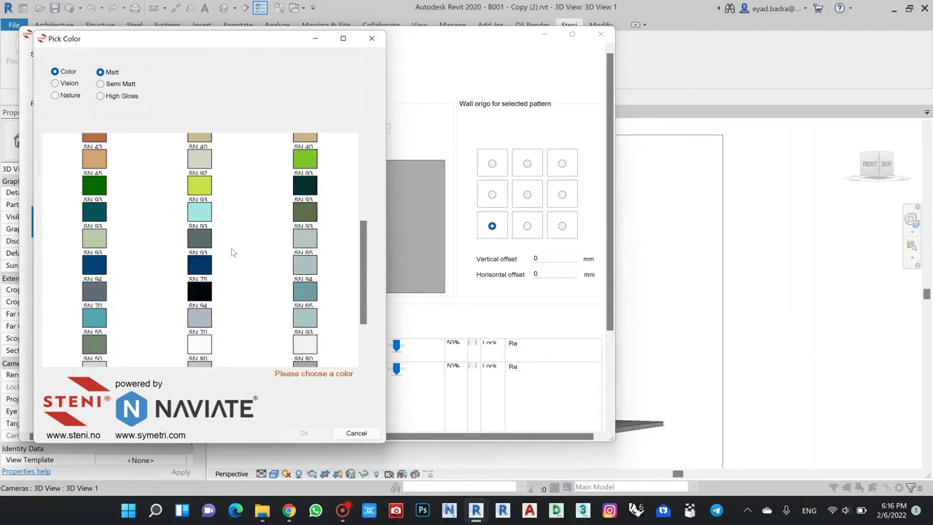
{"action": "left_click", "coordinate": [200, 212]}
{"action": "left_click", "coordinate": [304, 433]}
Add the dark grey SN 80 matt color as the fourth panel color.
{"action": "left_click", "coordinate": [277, 328]}
{"action": "scroll", "coordinate": [196, 238], "scroll_direction": "down", "scroll_amount": 10}
{"action": "scroll", "coordinate": [196, 238], "scroll_direction": "down", "scroll_amount": 1}
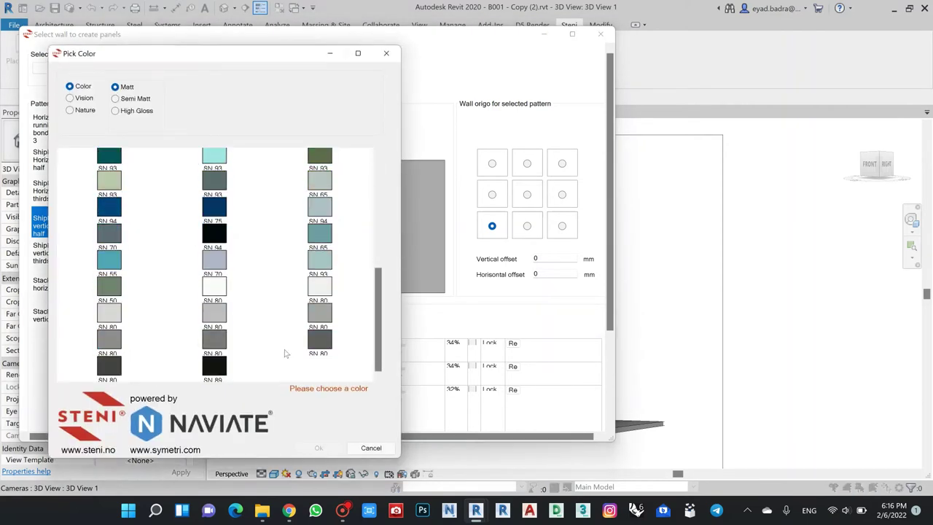
{"action": "left_click", "coordinate": [315, 340]}
{"action": "left_click", "coordinate": [319, 448]}
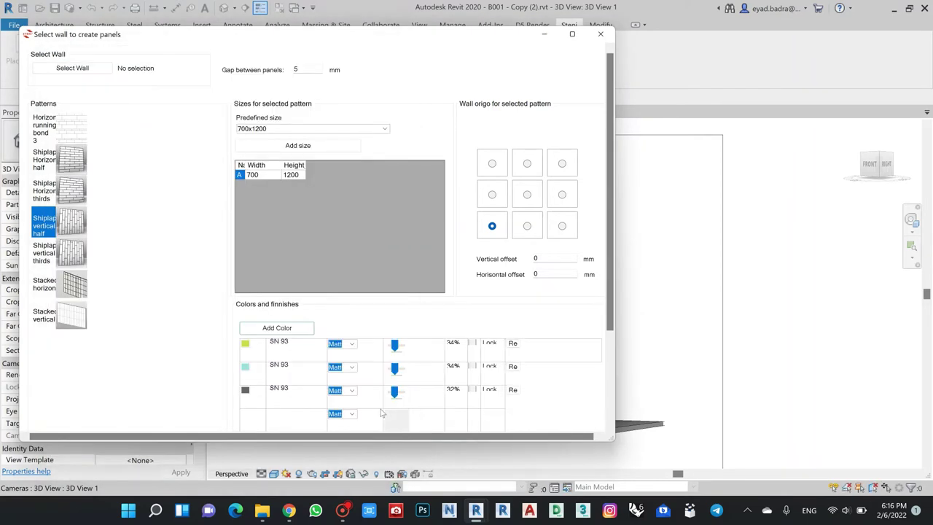
Adjust the color shares to 18% lime green, 30% turquoise, 36% grey-green and 16% dark grey.
{"action": "left_click_drag", "start_coordinate": [347, 34], "coordinate": [350, 27]}
{"action": "scroll", "coordinate": [576, 369], "scroll_direction": "down", "scroll_amount": 3}
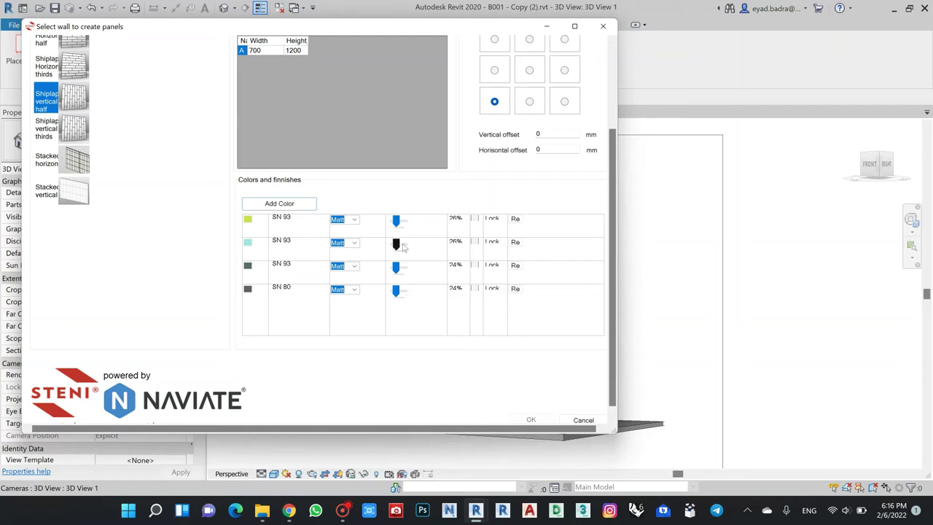
{"action": "left_click_drag", "start_coordinate": [399, 245], "coordinate": [402, 245]}
{"action": "left_click", "coordinate": [400, 267]}
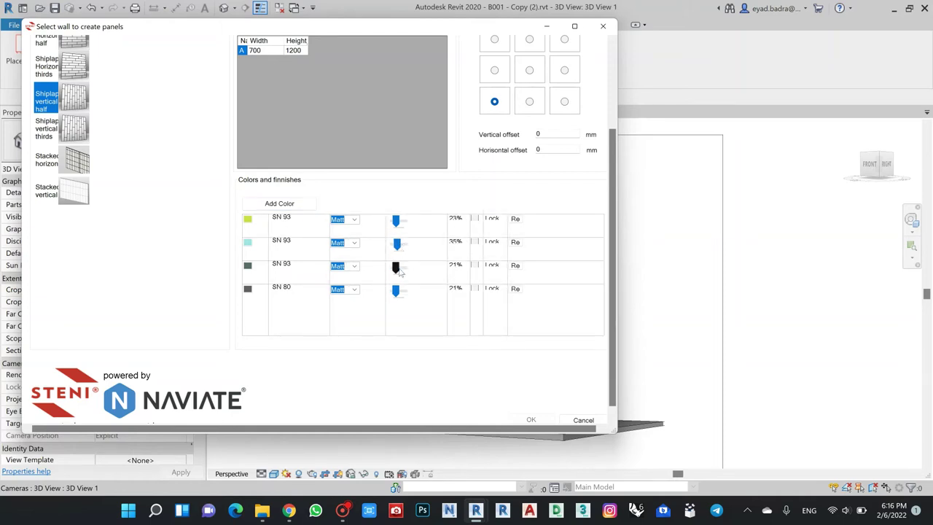
{"action": "left_click", "coordinate": [403, 292]}
{"action": "scroll", "coordinate": [198, 167], "scroll_direction": "up", "scroll_amount": 3}
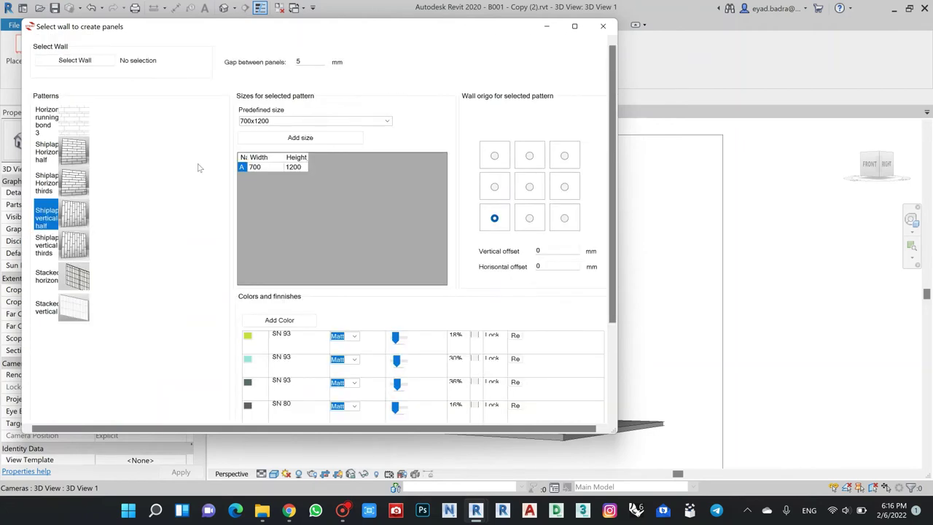
Move the panel dialog off the building and select the tower's upper front wall for cladding.
{"action": "left_click_drag", "start_coordinate": [237, 29], "coordinate": [678, 66]}
{"action": "left_click", "coordinate": [516, 97]}
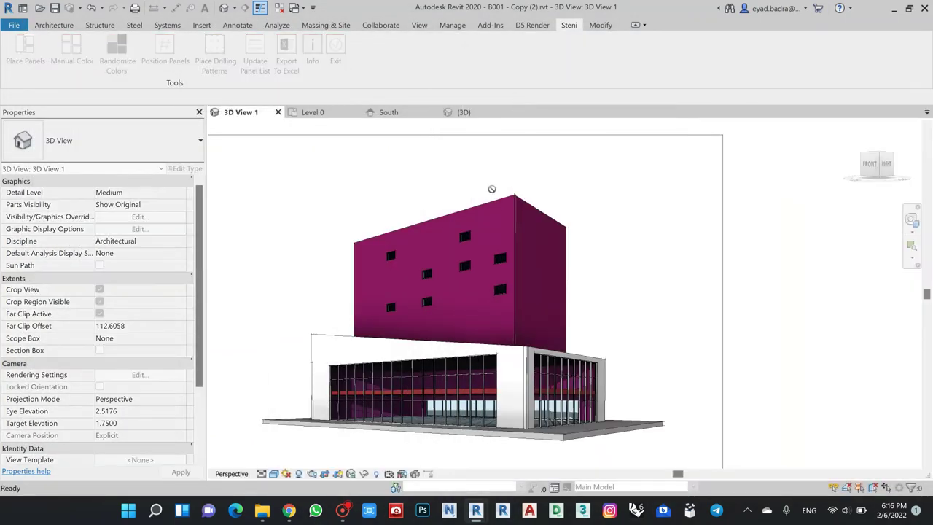
{"action": "left_click", "coordinate": [438, 230]}
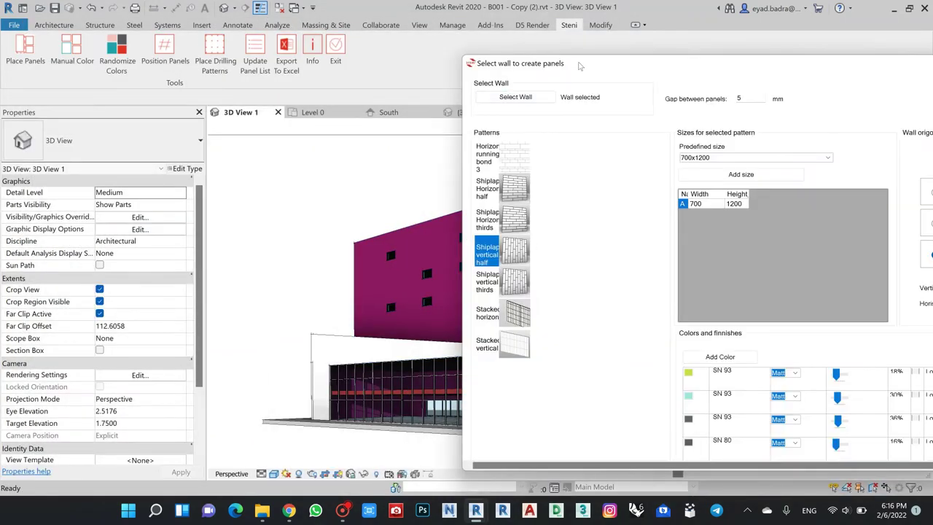
Set the pattern's wall origin to the top-right corner and generate the panels on the selected wall.
{"action": "left_click_drag", "start_coordinate": [607, 65], "coordinate": [116, 45]}
{"action": "left_click_drag", "start_coordinate": [568, 161], "coordinate": [576, 254]}
{"action": "scroll", "coordinate": [481, 344], "scroll_direction": "up", "scroll_amount": 3}
{"action": "left_click", "coordinate": [516, 159]}
{"action": "scroll", "coordinate": [556, 261], "scroll_direction": "down", "scroll_amount": 3}
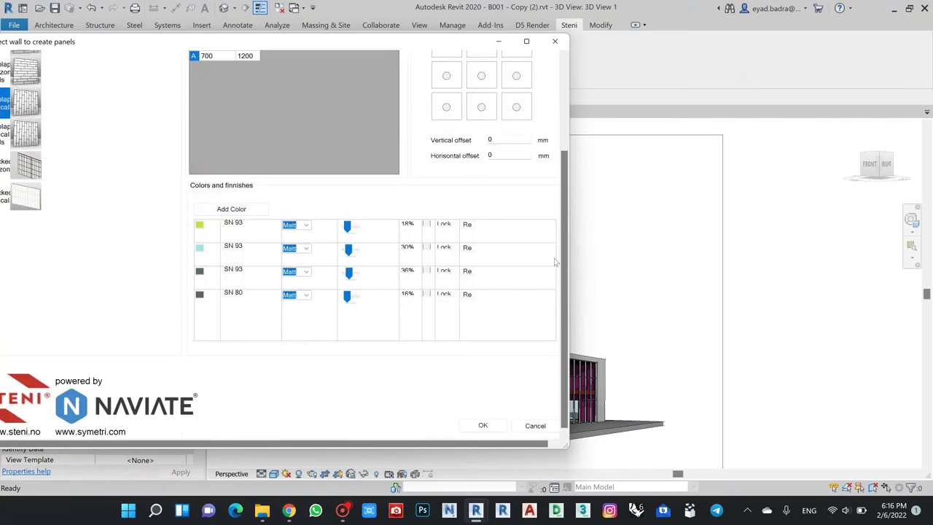
{"action": "left_click", "coordinate": [480, 427]}
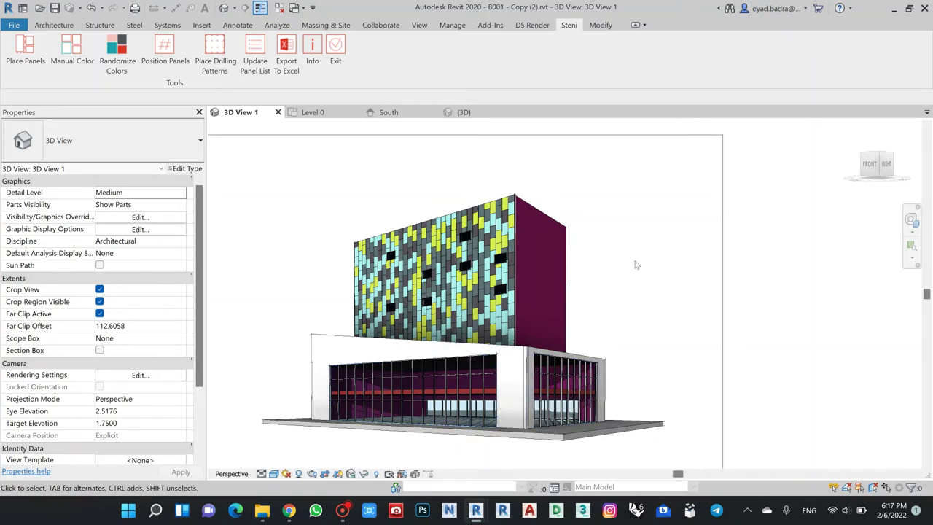
Examine the panel layout and colors on the tower's front wall up close and from the building's left side.
{"action": "scroll", "coordinate": [452, 241], "scroll_direction": "up", "scroll_amount": 5}
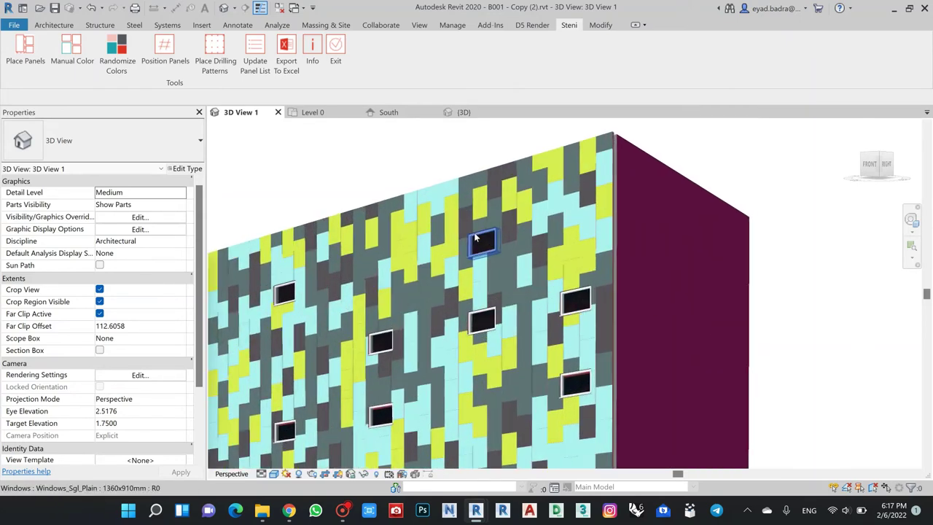
{"action": "middle_click_drag", "start_coordinate": [454, 242], "coordinate": [457, 277]}
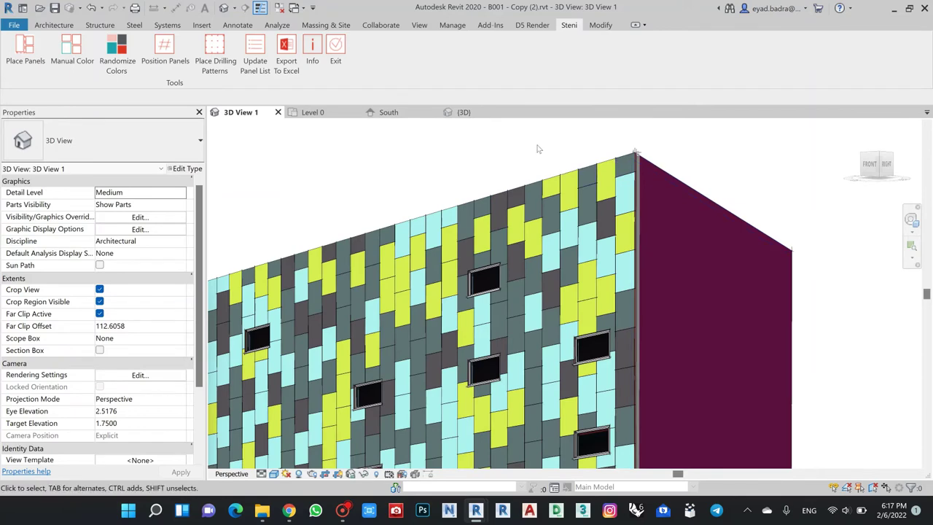
{"action": "scroll", "coordinate": [539, 150], "scroll_direction": "down", "scroll_amount": 2}
{"action": "scroll", "coordinate": [646, 148], "scroll_direction": "up", "scroll_amount": 5}
{"action": "middle_click_drag", "start_coordinate": [647, 148], "coordinate": [687, 219]}
{"action": "scroll", "coordinate": [645, 183], "scroll_direction": "down", "scroll_amount": 5}
{"action": "scroll", "coordinate": [644, 182], "scroll_direction": "down", "scroll_amount": 2}
{"action": "middle_click_drag", "start_coordinate": [346, 185], "coordinate": [642, 249], "text": "shift"}
{"action": "scroll", "coordinate": [646, 322], "scroll_direction": "up", "scroll_amount": 3}
{"action": "scroll", "coordinate": [640, 248], "scroll_direction": "down", "scroll_amount": 5}
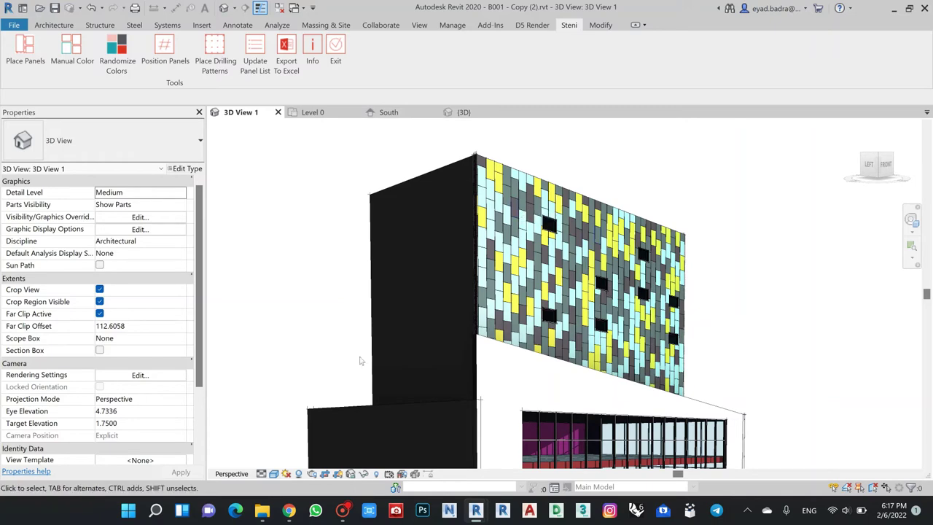
Bring back the wall panel dialog and remove the lime green SN 93 color from the list.
{"action": "mouse_move", "coordinate": [476, 510]}
{"action": "left_click", "coordinate": [535, 452]}
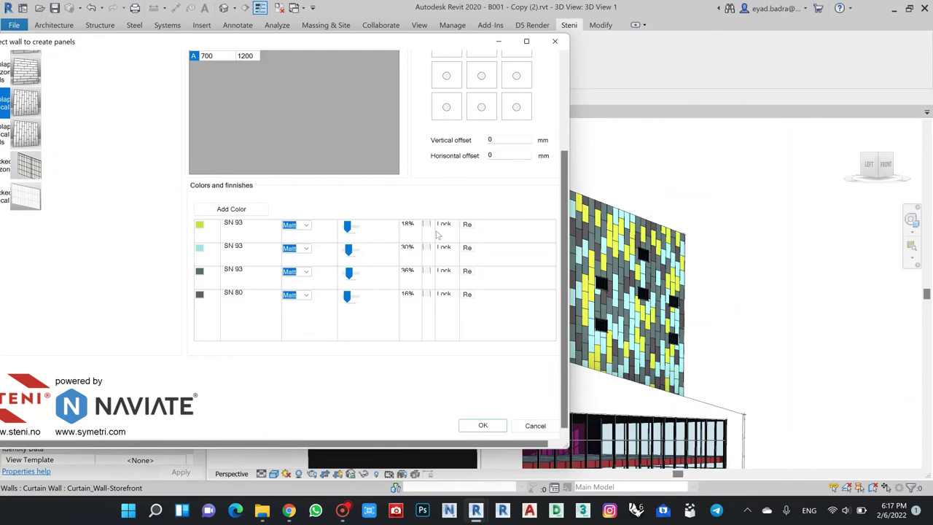
{"action": "scroll", "coordinate": [465, 239], "scroll_direction": "up", "scroll_amount": 2}
{"action": "left_click", "coordinate": [466, 283]}
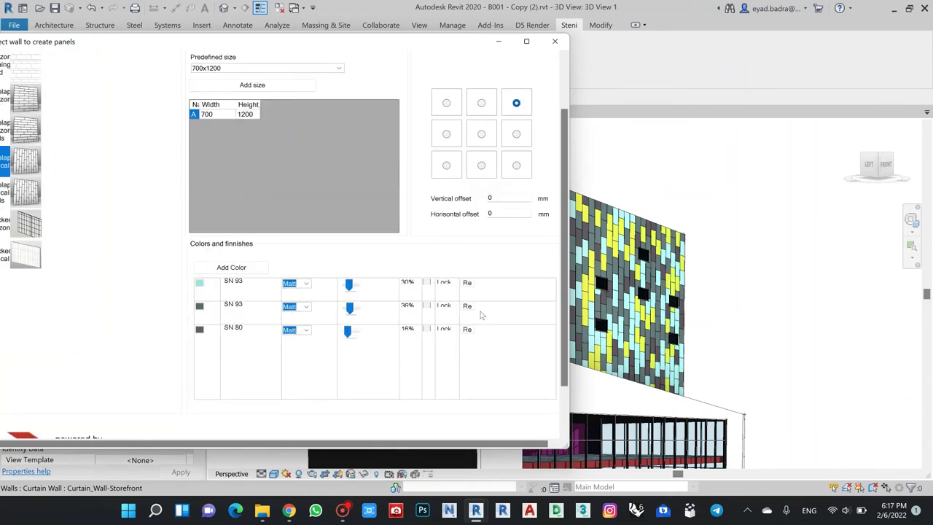
Resize and reposition the wall panel dialog so it sits beside the building in the 3D view.
{"action": "left_click_drag", "start_coordinate": [326, 45], "coordinate": [352, 100]}
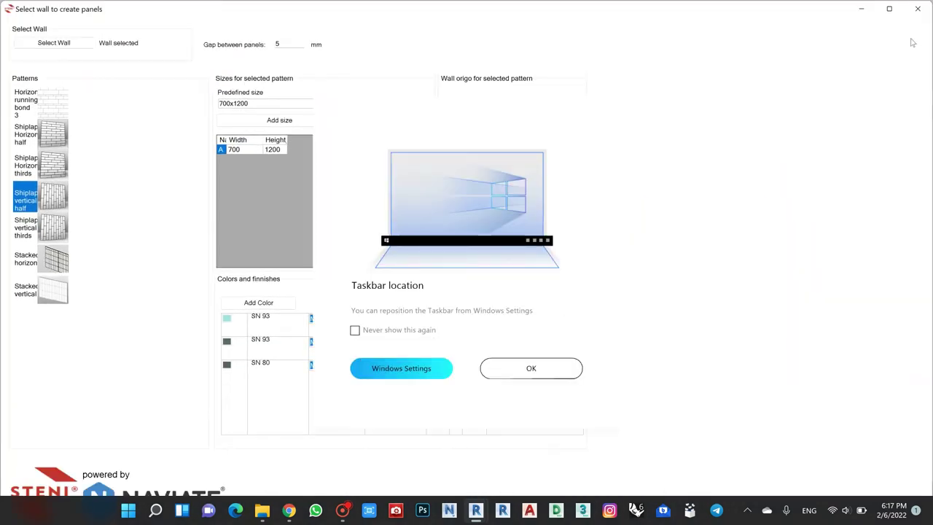
{"action": "left_click", "coordinate": [889, 9]}
{"action": "left_click_drag", "start_coordinate": [706, 14], "coordinate": [508, 198]}
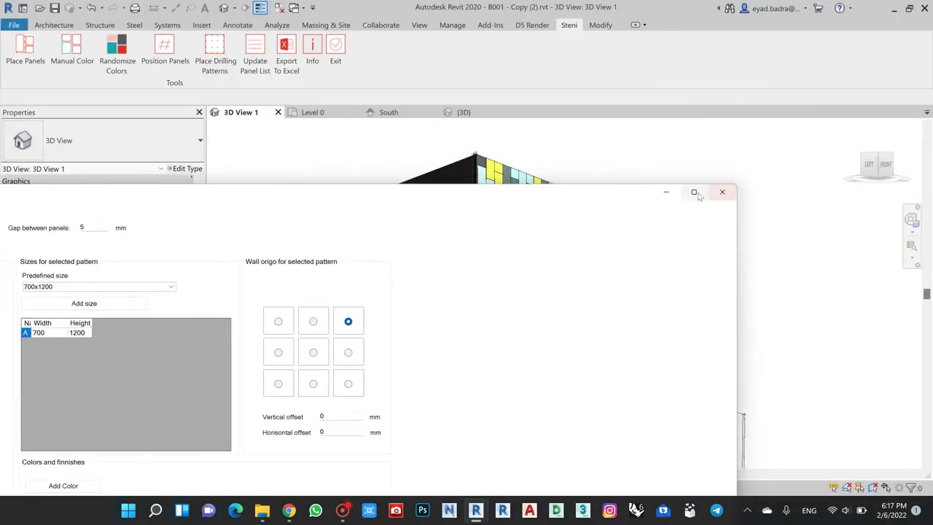
{"action": "left_click", "coordinate": [694, 191]}
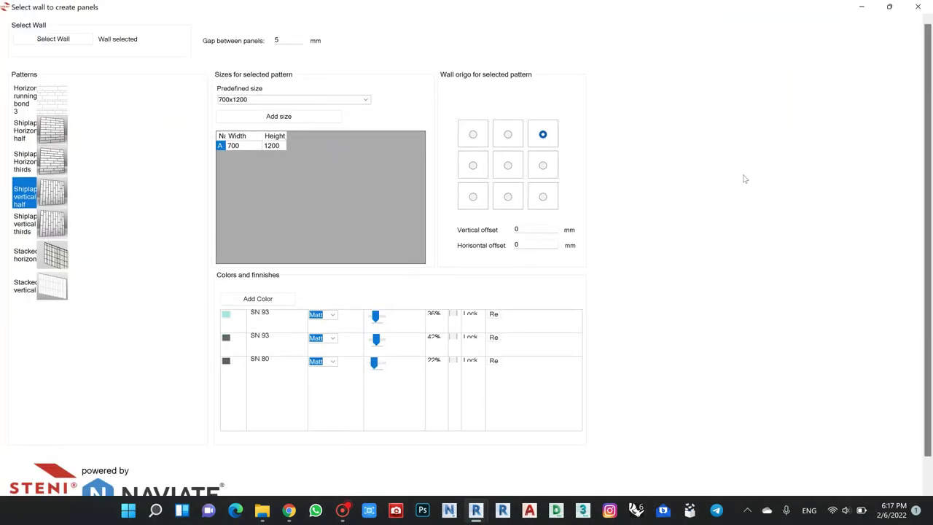
{"action": "left_click", "coordinate": [890, 6]}
{"action": "left_click_drag", "start_coordinate": [738, 238], "coordinate": [168, 239]}
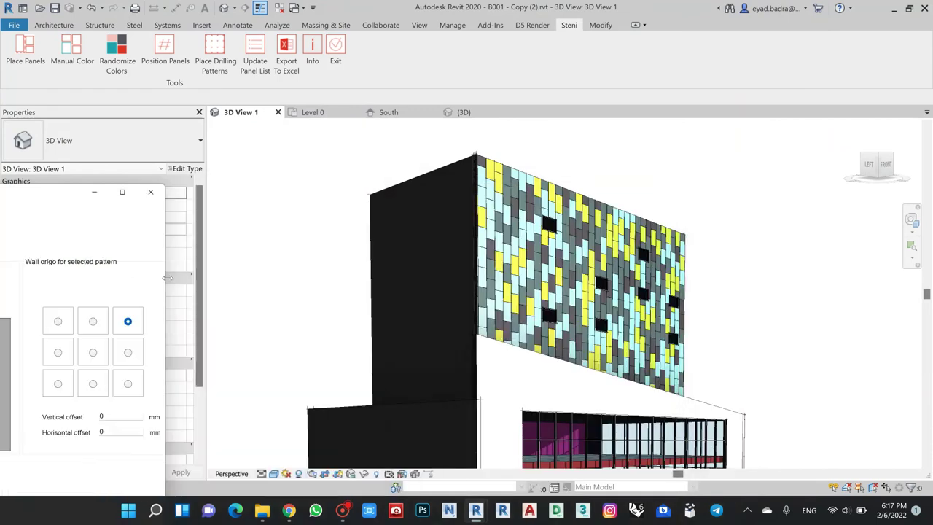
{"action": "left_click_drag", "start_coordinate": [45, 192], "coordinate": [256, 53]}
Orbit the 3D view to show the tower's front and right walls, and return to the wall panel dialog.
{"action": "left_click", "coordinate": [812, 304]}
{"action": "scroll", "coordinate": [813, 305], "scroll_direction": "down", "scroll_amount": 3}
{"action": "middle_click_drag", "start_coordinate": [808, 310], "coordinate": [332, 492], "text": "shift"}
{"action": "key", "text": "alt+Tab"}
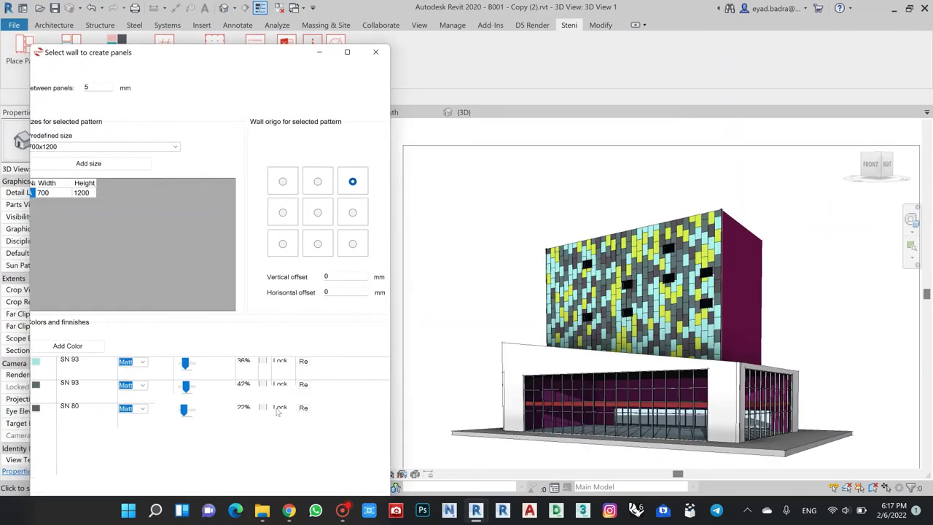
Select the tower's right wall and create 700x1200 Shiplap vertical half panels with a 5 mm gap in the three listed Matt colors.
{"action": "left_click", "coordinate": [319, 51]}
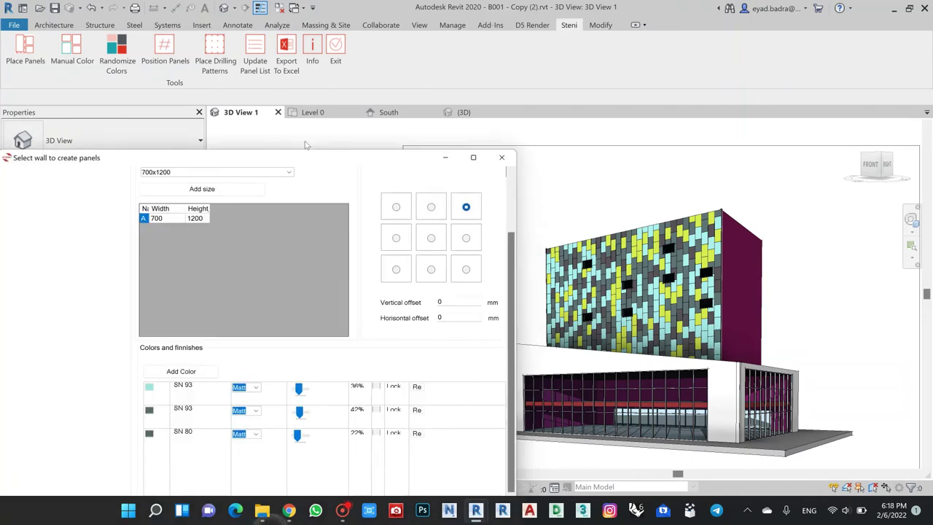
{"action": "left_click_drag", "start_coordinate": [306, 143], "coordinate": [333, 50]}
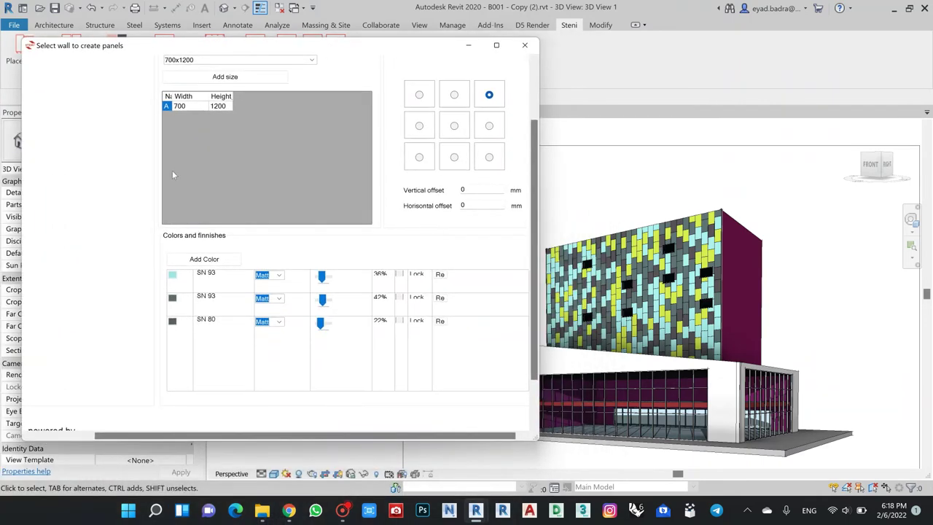
{"action": "scroll", "coordinate": [124, 173], "scroll_direction": "up", "scroll_amount": 2}
{"action": "left_click_drag", "start_coordinate": [236, 436], "coordinate": [174, 436]}
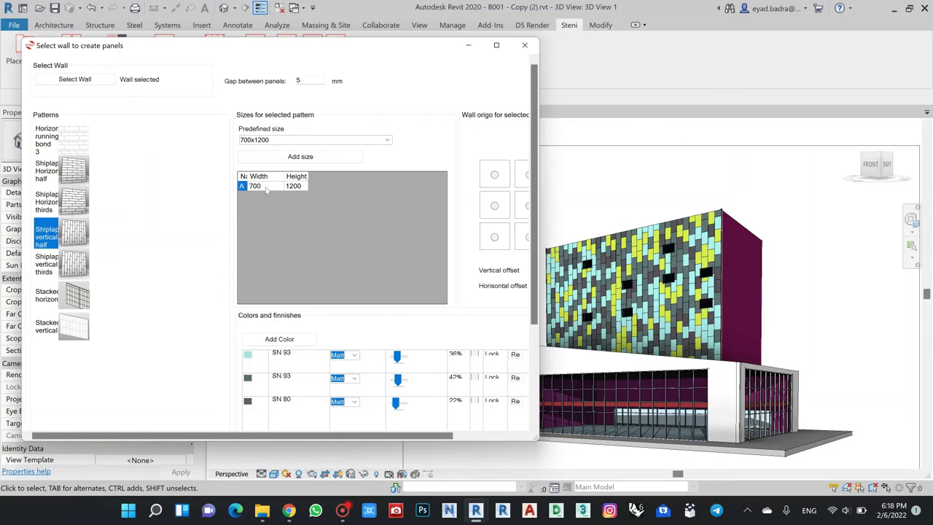
{"action": "left_click", "coordinate": [102, 82]}
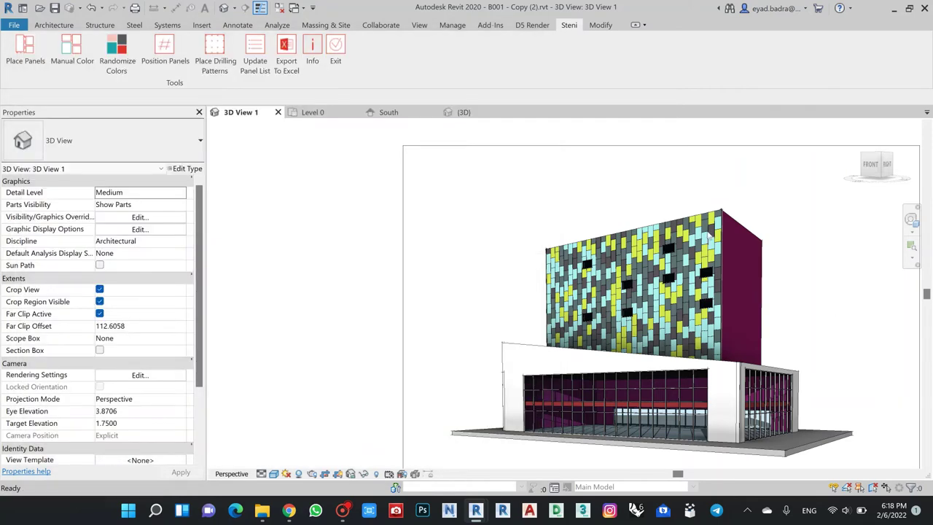
{"action": "left_click", "coordinate": [708, 232]}
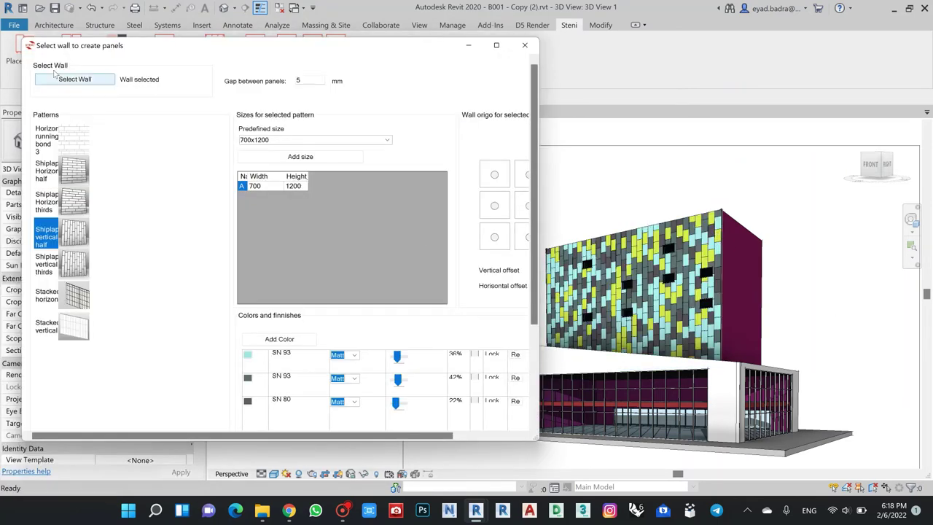
{"action": "left_click", "coordinate": [102, 82]}
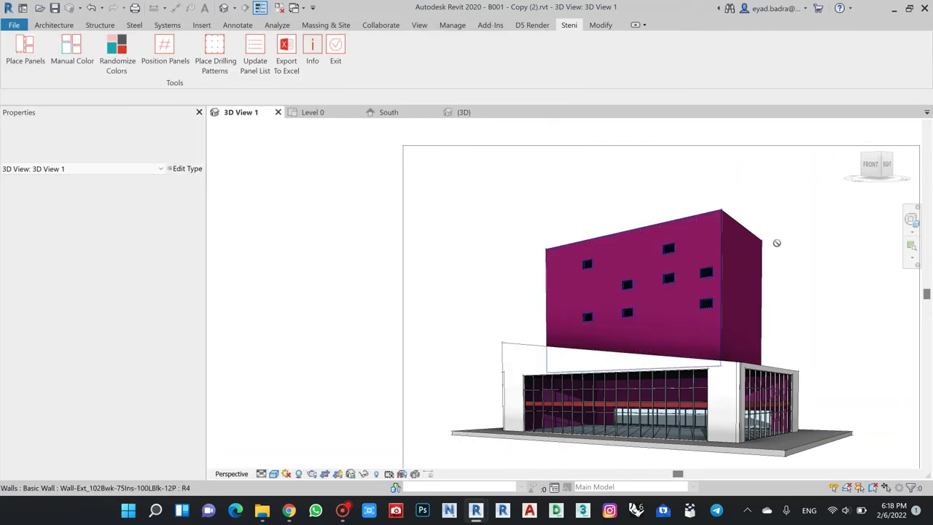
{"action": "left_click", "coordinate": [743, 253]}
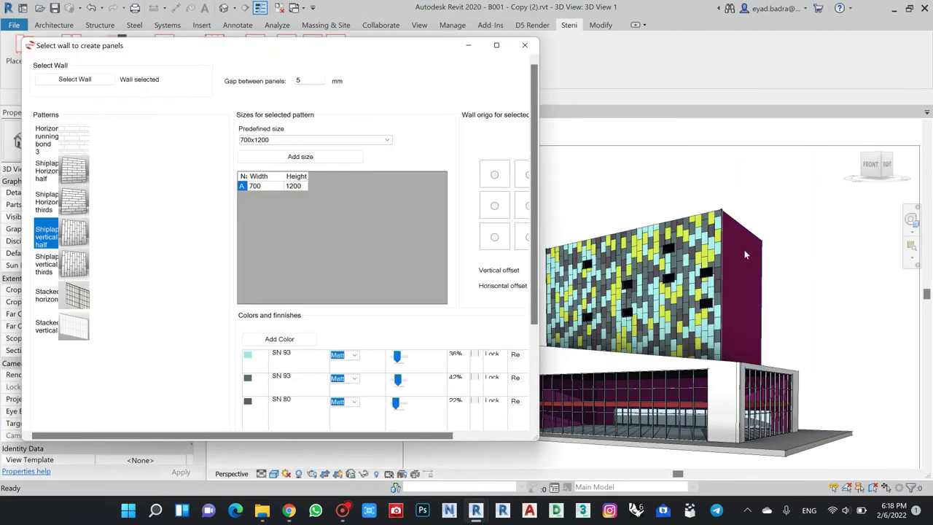
{"action": "scroll", "coordinate": [445, 246], "scroll_direction": "down", "scroll_amount": 3}
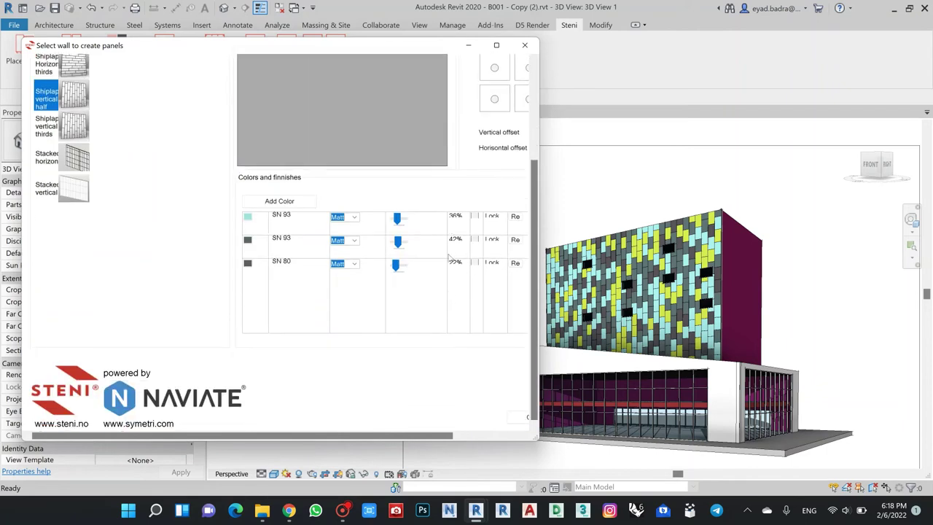
{"action": "left_click_drag", "start_coordinate": [431, 440], "coordinate": [496, 439]}
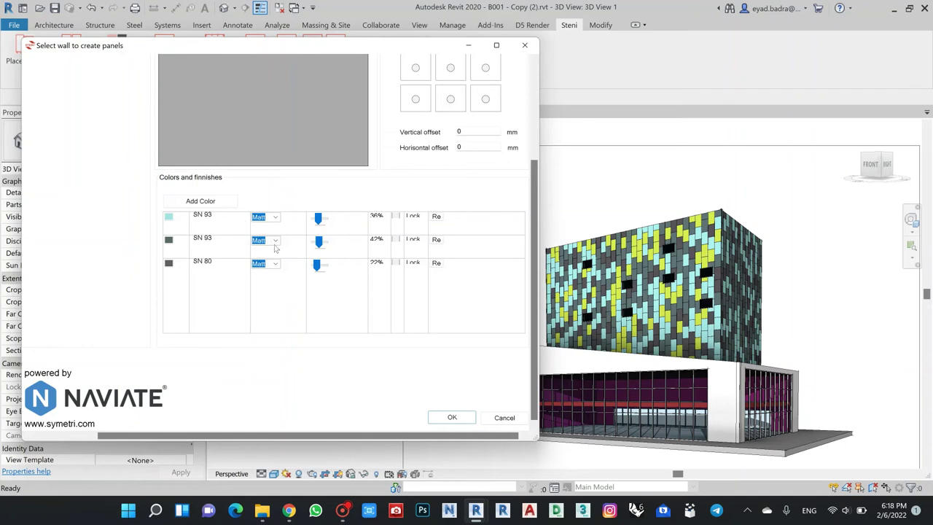
Close the wall panel dialog and center the whole building in the 3D view.
{"action": "scroll", "coordinate": [341, 252], "scroll_direction": "up", "scroll_amount": 4}
{"action": "left_click_drag", "start_coordinate": [178, 49], "coordinate": [223, 59]}
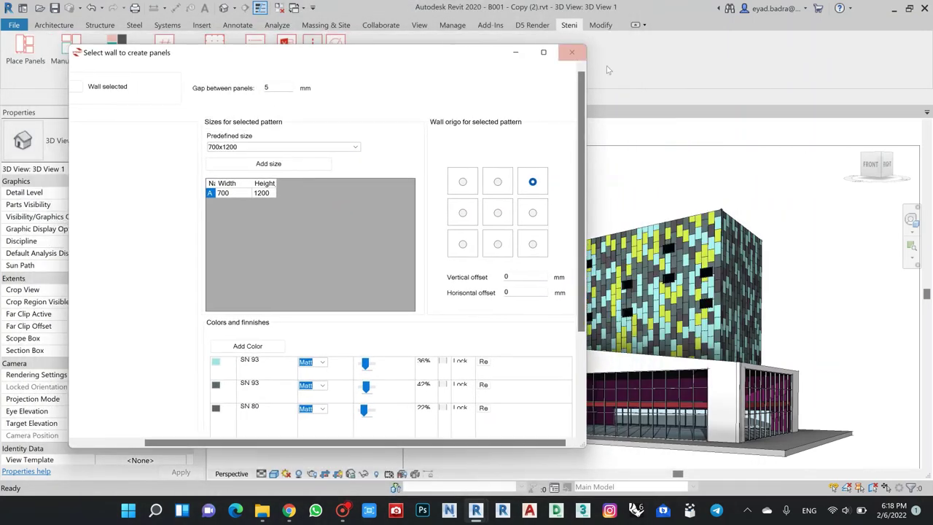
{"action": "left_click", "coordinate": [571, 52]}
{"action": "middle_click_drag", "start_coordinate": [770, 185], "coordinate": [701, 177], "text": "shift"}
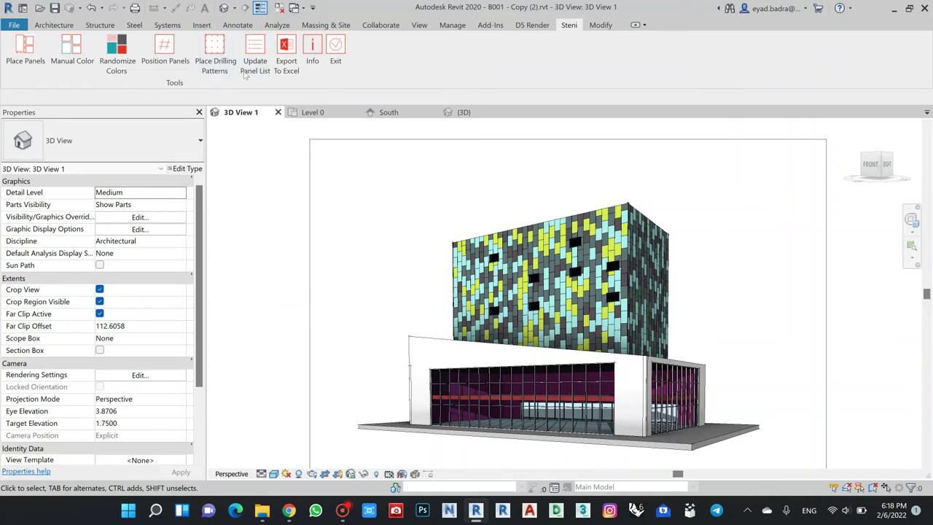
Open the drilling pattern settings for entire walls and enable the creation of physical objects.
{"action": "left_click", "coordinate": [218, 56]}
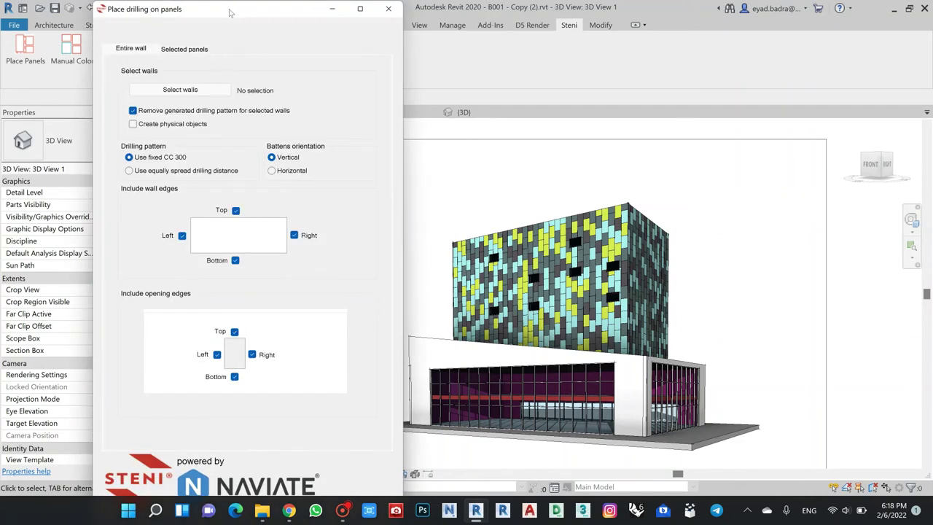
{"action": "left_click_drag", "start_coordinate": [232, 21], "coordinate": [181, 38]}
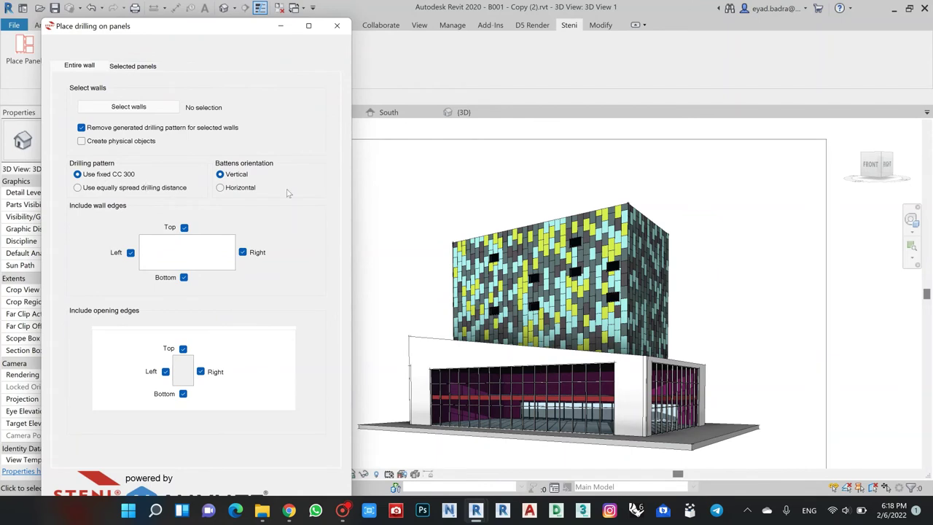
{"action": "left_click", "coordinate": [81, 141]}
{"action": "left_click", "coordinate": [126, 65]}
{"action": "left_click", "coordinate": [77, 66]}
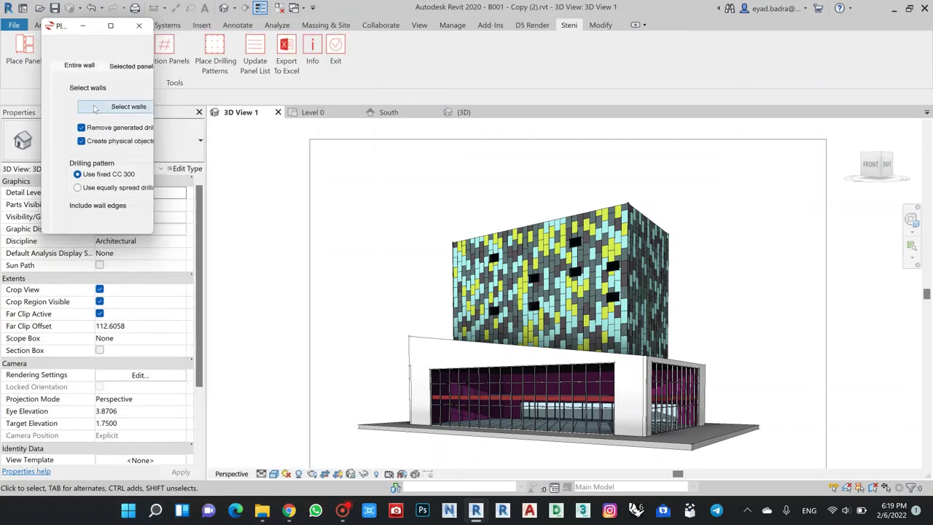
Choose the tower's front and right walls as the walls to receive drilling.
{"action": "left_click", "coordinate": [99, 109]}
{"action": "left_click", "coordinate": [606, 229]}
{"action": "left_click", "coordinate": [646, 246]}
{"action": "left_click", "coordinate": [56, 98]}
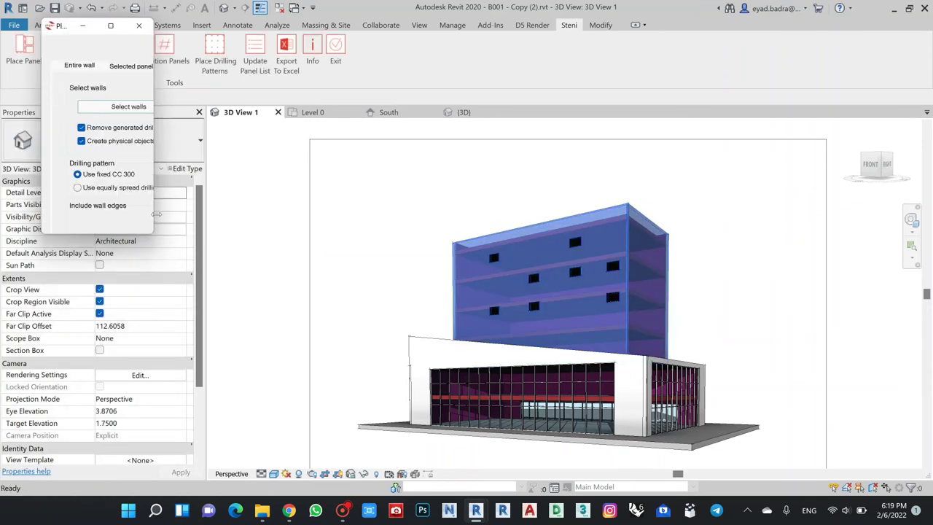
Resize the drilling dialog to reach all its options and place the drilling with fixed CC 300 and vertical battens.
{"action": "left_click_drag", "start_coordinate": [154, 214], "coordinate": [360, 222]}
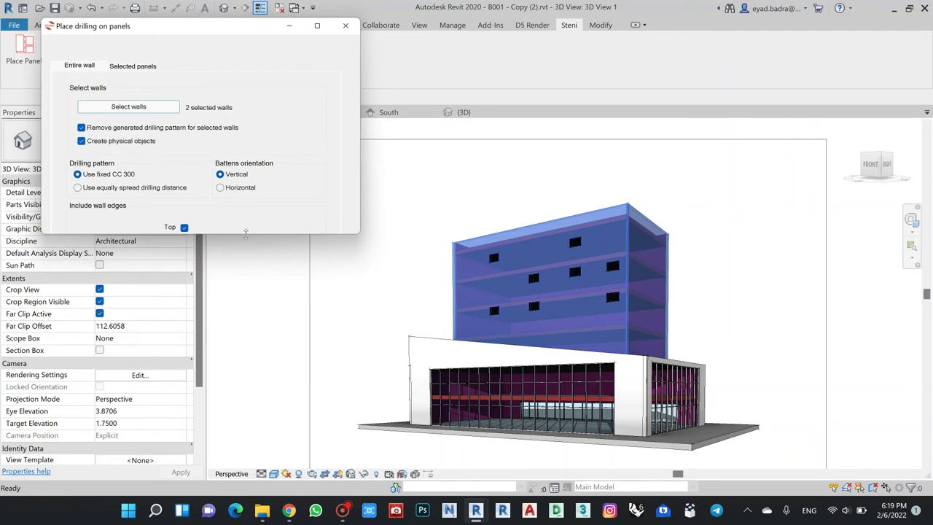
{"action": "left_click_drag", "start_coordinate": [246, 233], "coordinate": [250, 498]}
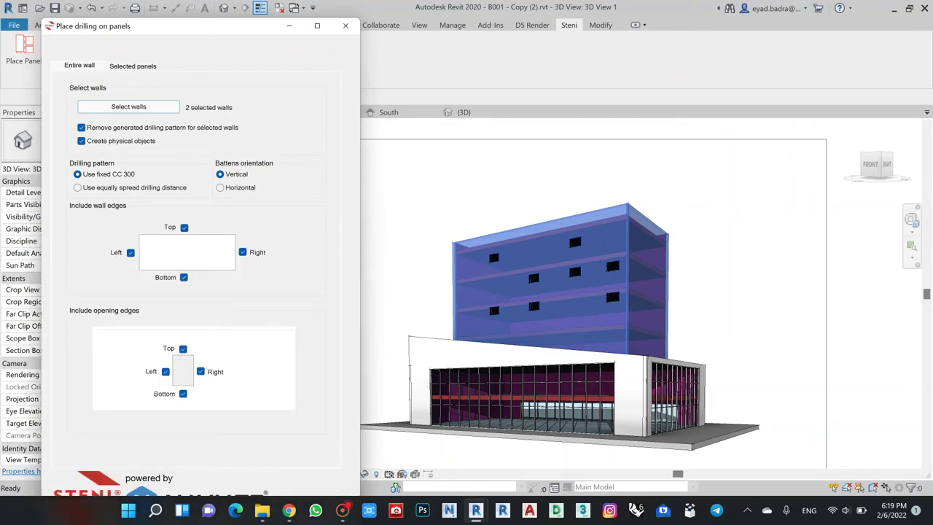
{"action": "left_click_drag", "start_coordinate": [209, 31], "coordinate": [268, 76]}
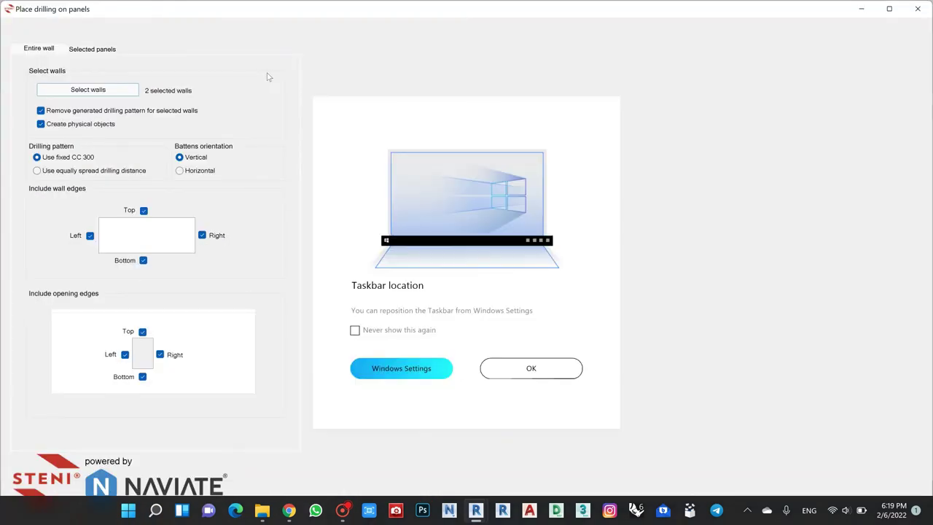
{"action": "left_click", "coordinate": [888, 9]}
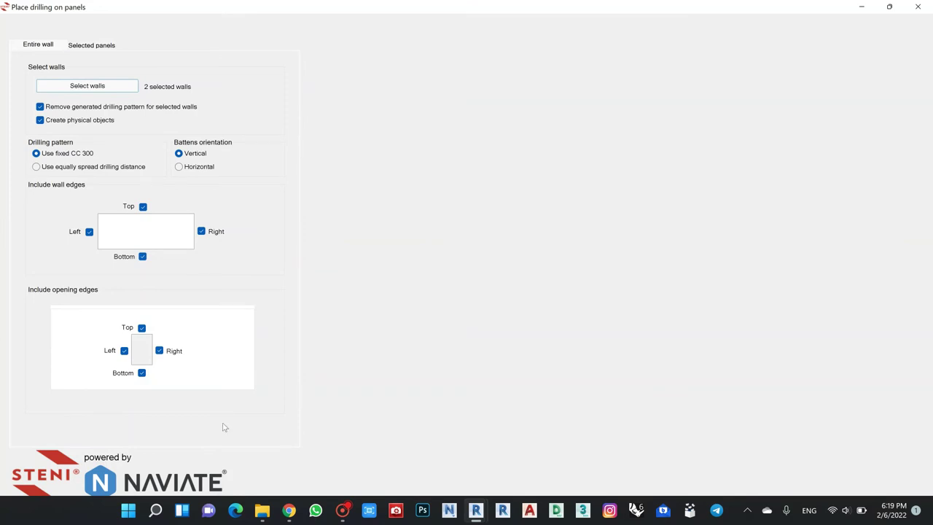
{"action": "left_click_drag", "start_coordinate": [616, 8], "coordinate": [580, 194]}
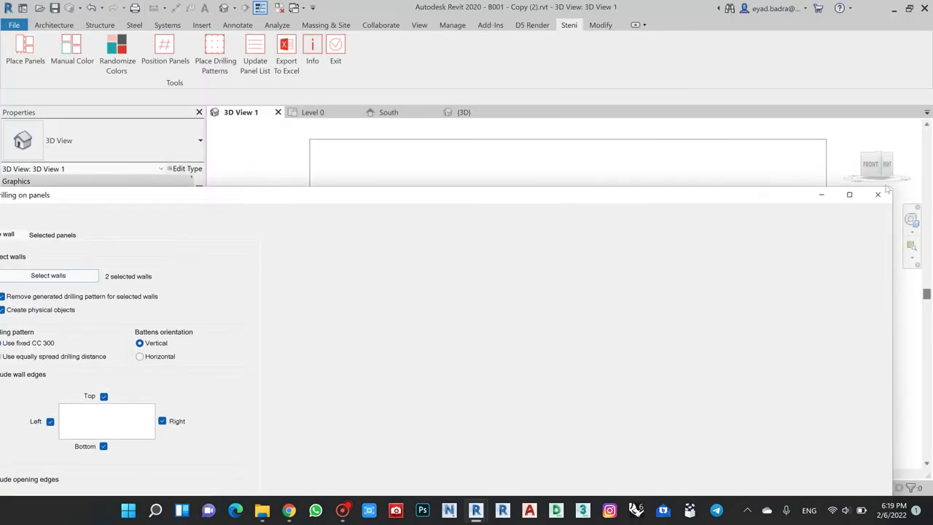
{"action": "left_click_drag", "start_coordinate": [892, 194], "coordinate": [269, 134]}
{"action": "left_click", "coordinate": [109, 207]}
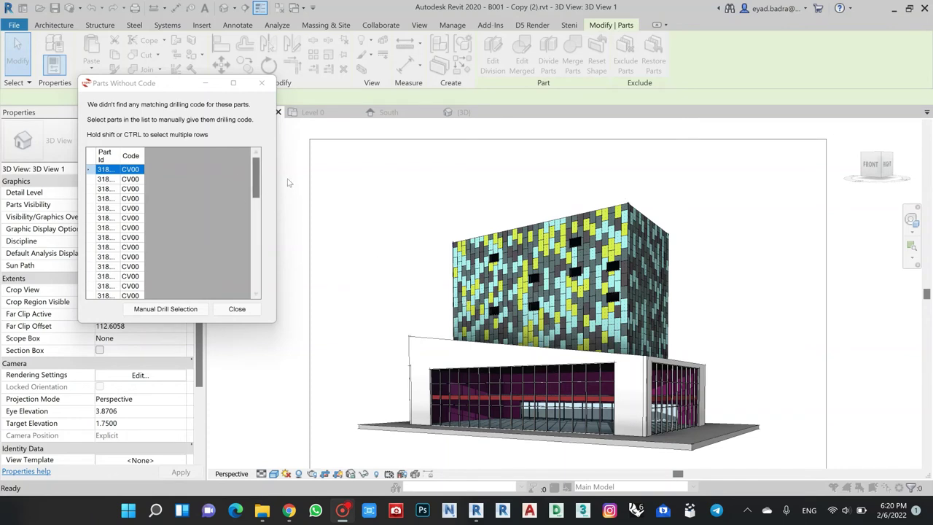
Enlarge the Parts Without Code window, widen the Part Id and Code columns, and review the listed parts.
{"action": "left_click_drag", "start_coordinate": [276, 177], "coordinate": [519, 229]}
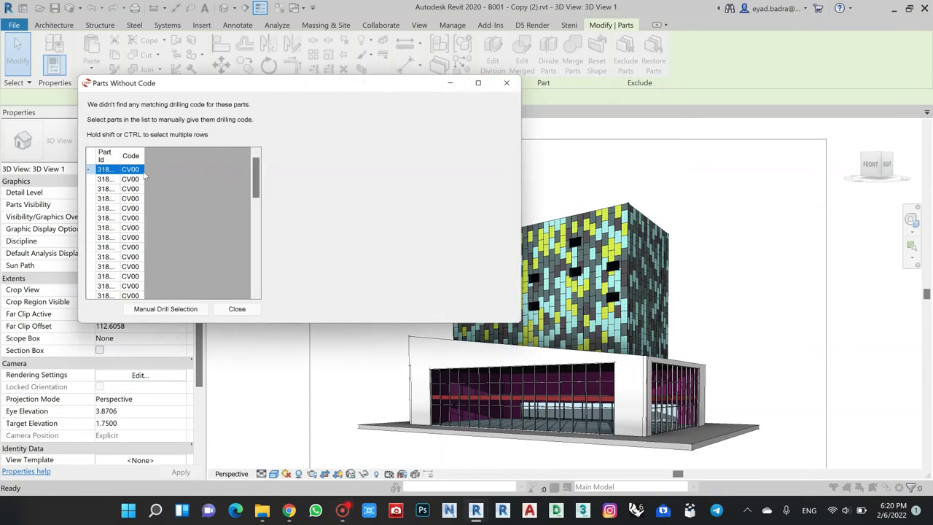
{"action": "left_click_drag", "start_coordinate": [144, 155], "coordinate": [211, 156]}
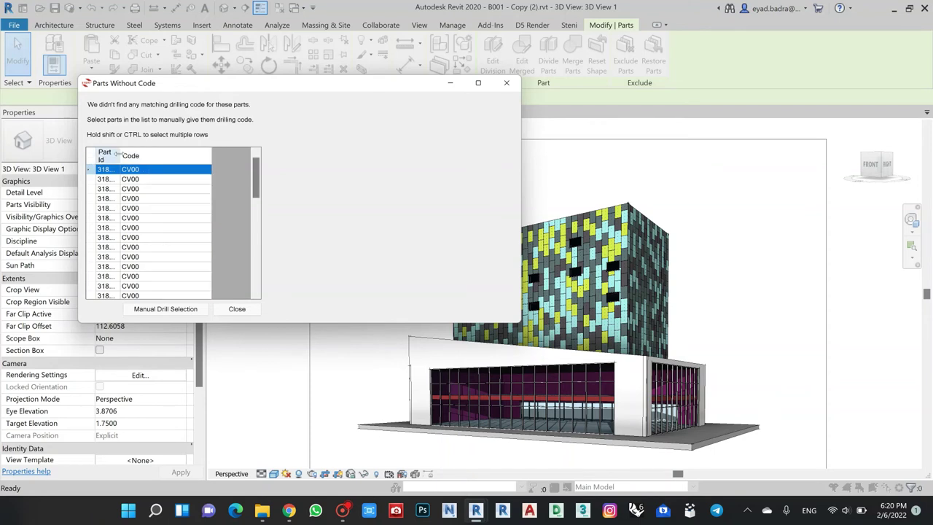
{"action": "left_click_drag", "start_coordinate": [117, 155], "coordinate": [188, 167]}
{"action": "scroll", "coordinate": [136, 189], "scroll_direction": "down", "scroll_amount": 8}
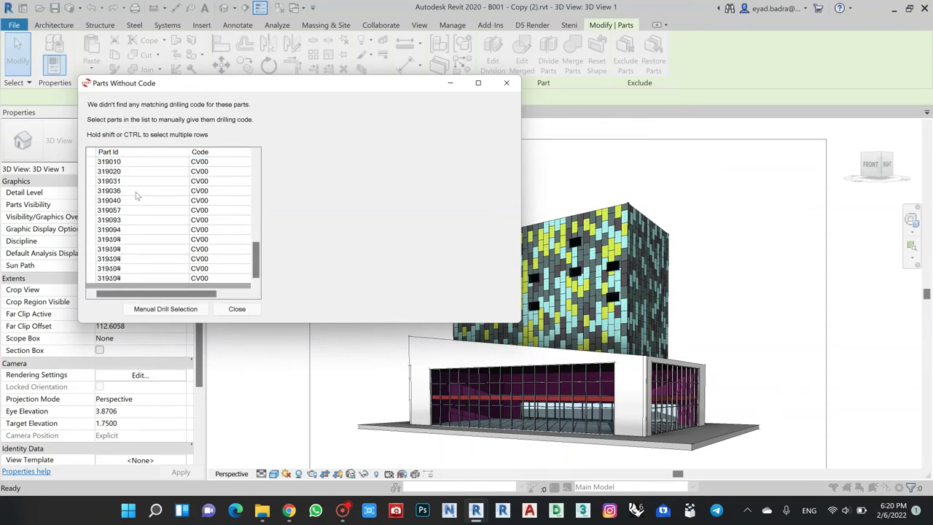
{"action": "scroll", "coordinate": [136, 198], "scroll_direction": "up", "scroll_amount": 8}
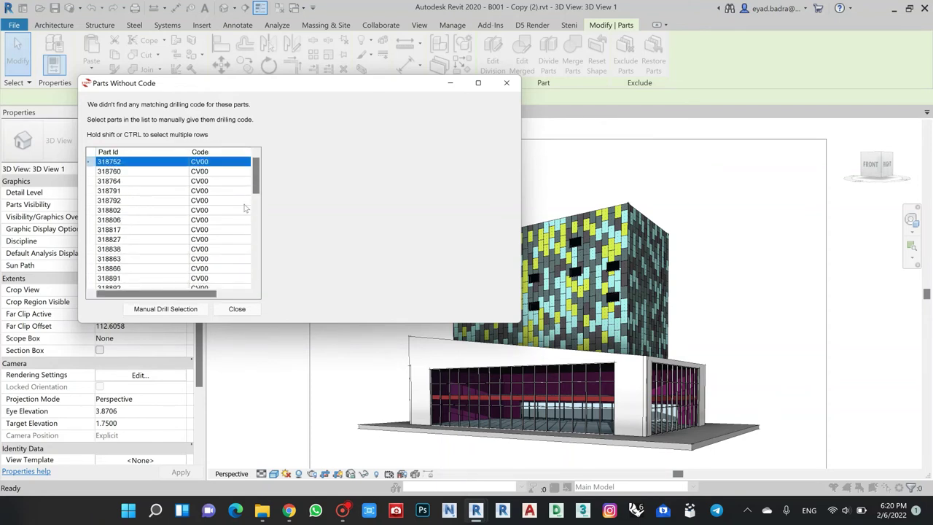
Dismiss the Parts Without Code list and return to the tower in the 3D view.
{"action": "left_click", "coordinate": [449, 83]}
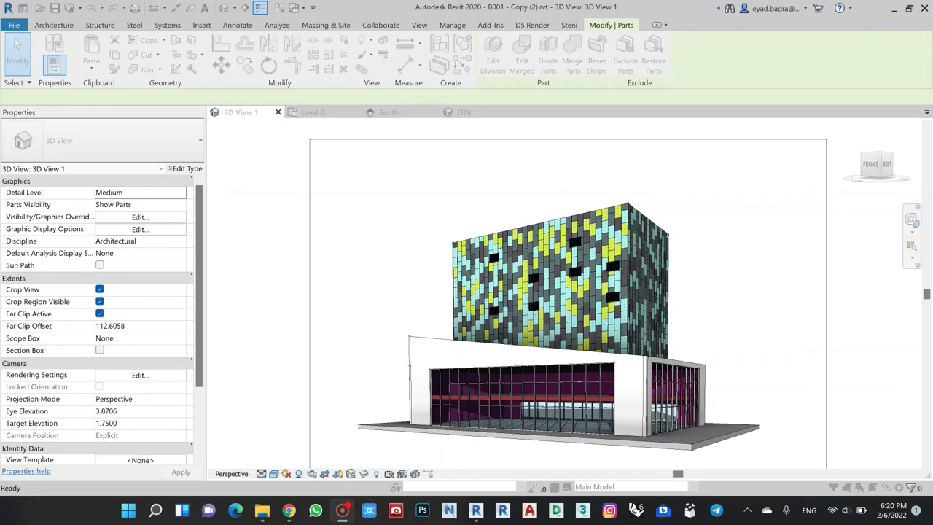
{"action": "mouse_move", "coordinate": [261, 510]}
{"action": "left_click", "coordinate": [411, 237]}
{"action": "left_click", "coordinate": [566, 241]}
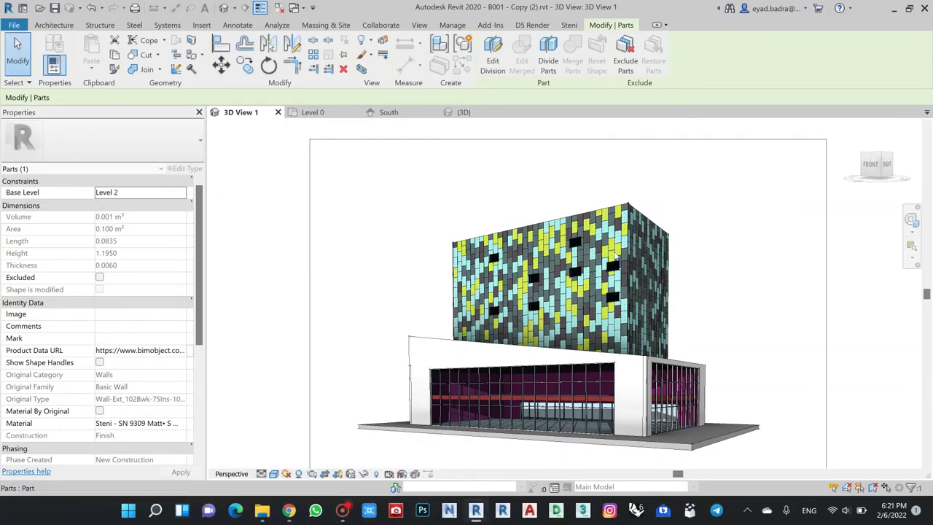
Examine the drilling points up close on the front wall's panels, around the windows and at the tower's top corner.
{"action": "scroll", "coordinate": [632, 222], "scroll_direction": "up", "scroll_amount": 4}
{"action": "scroll", "coordinate": [632, 223], "scroll_direction": "up", "scroll_amount": 8}
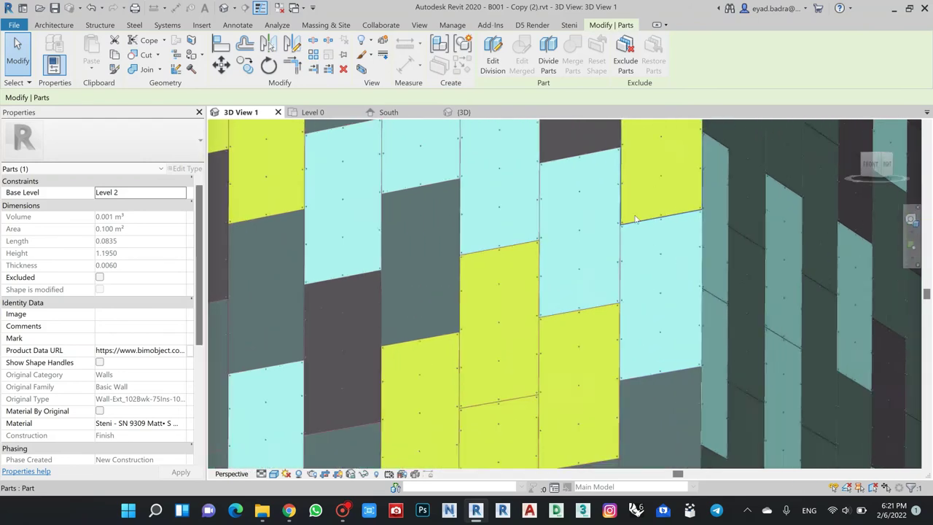
{"action": "scroll", "coordinate": [635, 216], "scroll_direction": "up", "scroll_amount": 4}
{"action": "middle_click_drag", "start_coordinate": [509, 281], "coordinate": [577, 230]}
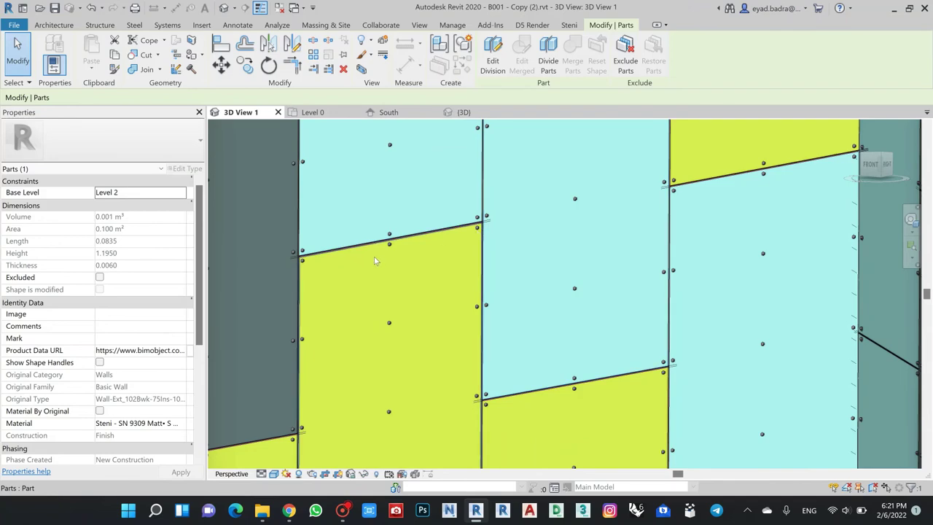
{"action": "scroll", "coordinate": [386, 267], "scroll_direction": "down", "scroll_amount": 5}
{"action": "middle_click_drag", "start_coordinate": [479, 254], "coordinate": [631, 179]}
{"action": "middle_click_drag", "start_coordinate": [552, 225], "coordinate": [640, 169]}
{"action": "scroll", "coordinate": [482, 329], "scroll_direction": "up", "scroll_amount": 2}
{"action": "scroll", "coordinate": [523, 322], "scroll_direction": "up", "scroll_amount": 1}
{"action": "middle_click_drag", "start_coordinate": [527, 320], "coordinate": [480, 163]}
{"action": "scroll", "coordinate": [480, 163], "scroll_direction": "down", "scroll_amount": 1}
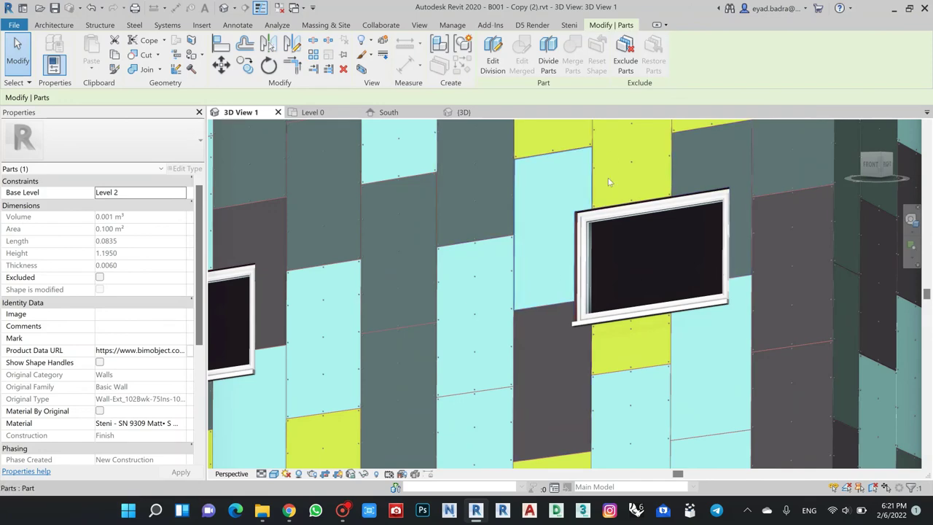
{"action": "scroll", "coordinate": [510, 249], "scroll_direction": "down", "scroll_amount": 3}
{"action": "middle_click_drag", "start_coordinate": [419, 250], "coordinate": [586, 339], "text": "shift"}
{"action": "scroll", "coordinate": [538, 159], "scroll_direction": "up", "scroll_amount": 3}
{"action": "scroll", "coordinate": [539, 161], "scroll_direction": "down", "scroll_amount": 5}
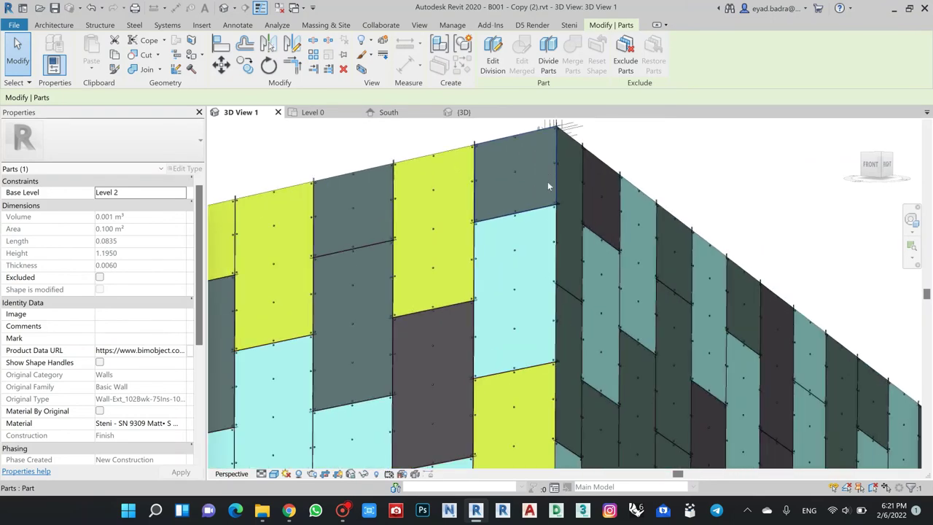
{"action": "scroll", "coordinate": [542, 194], "scroll_direction": "up", "scroll_amount": 6}
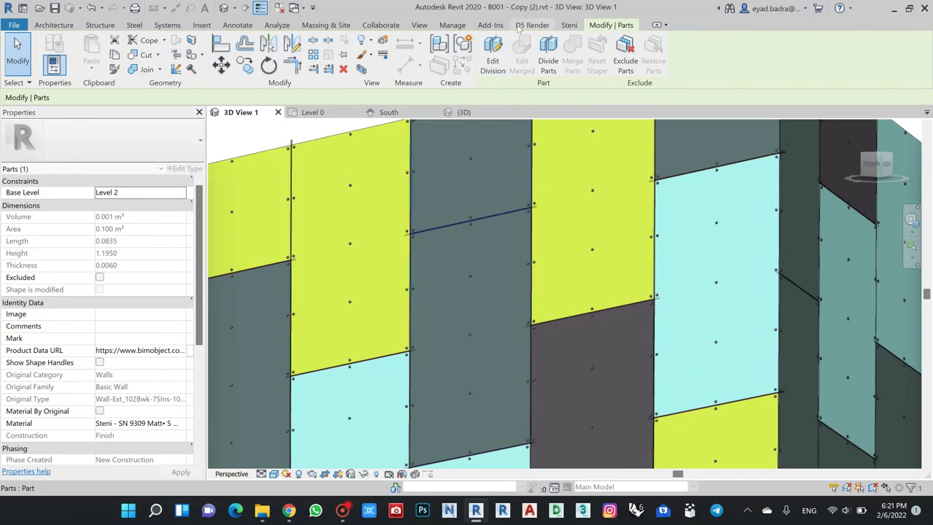
{"action": "left_click", "coordinate": [490, 26]}
{"action": "left_click", "coordinate": [435, 57]}
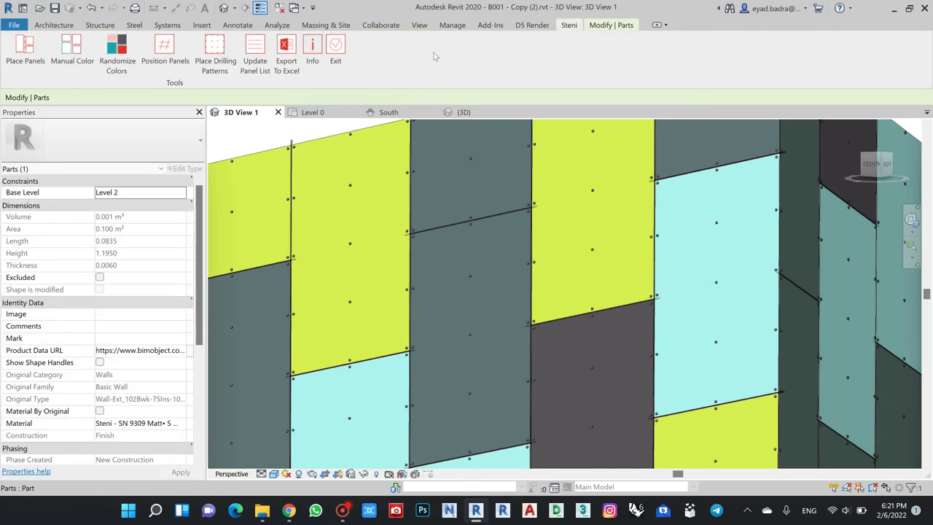
{"action": "left_click", "coordinate": [9, 61]}
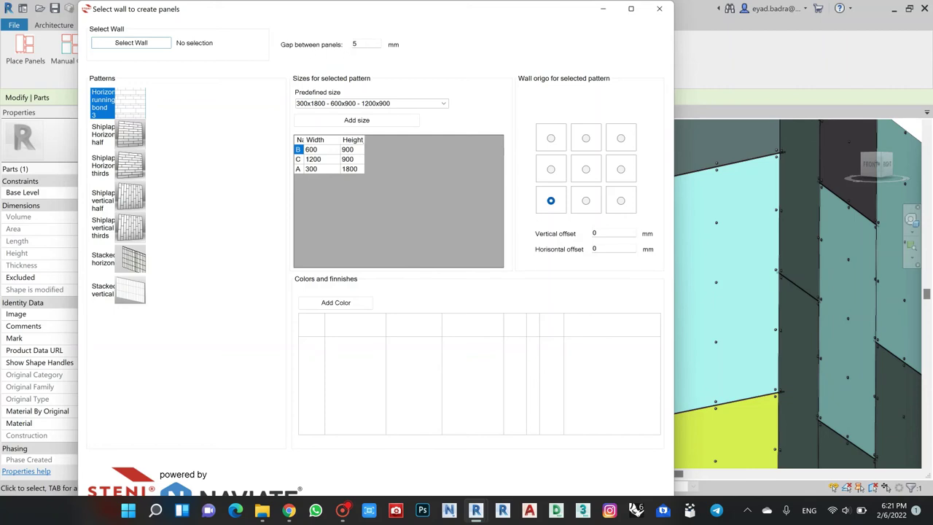
{"action": "left_click", "coordinate": [602, 9]}
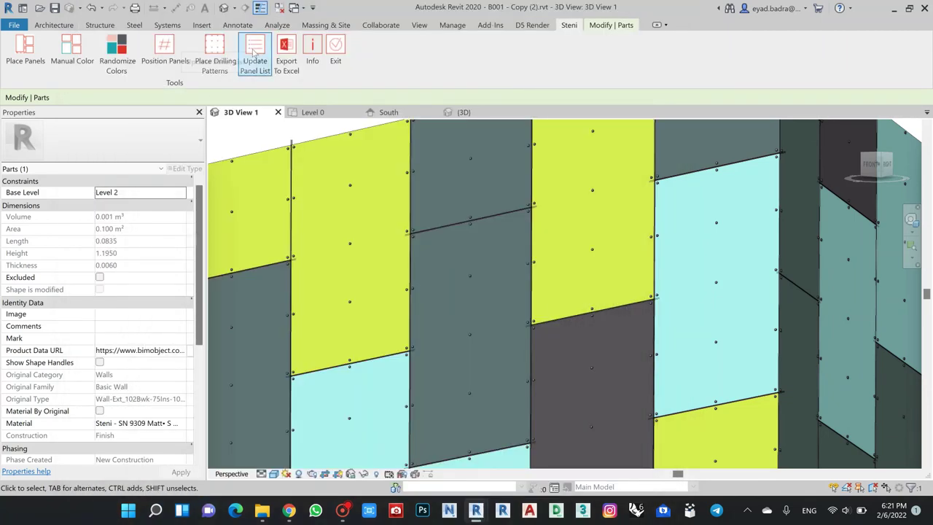
Update the Steni panel list and bring up the project's Schedules/Quantities entries in the Project Browser.
{"action": "left_click", "coordinate": [253, 51]}
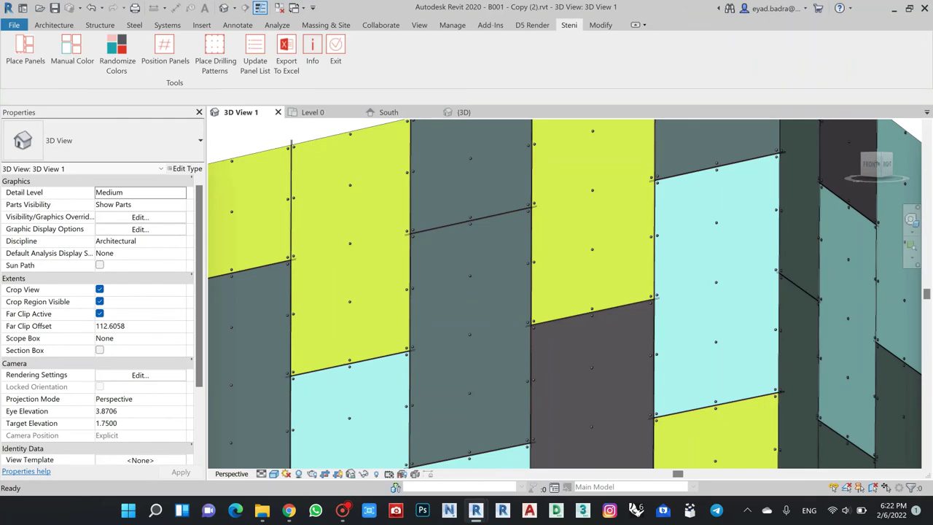
{"action": "left_click_drag", "start_coordinate": [732, 521], "coordinate": [754, 145]}
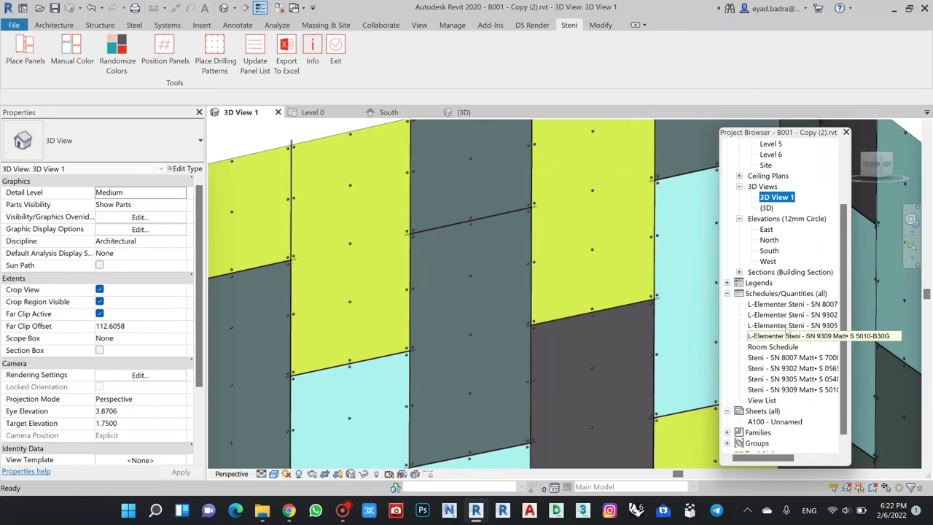
{"action": "left_click", "coordinate": [802, 295]}
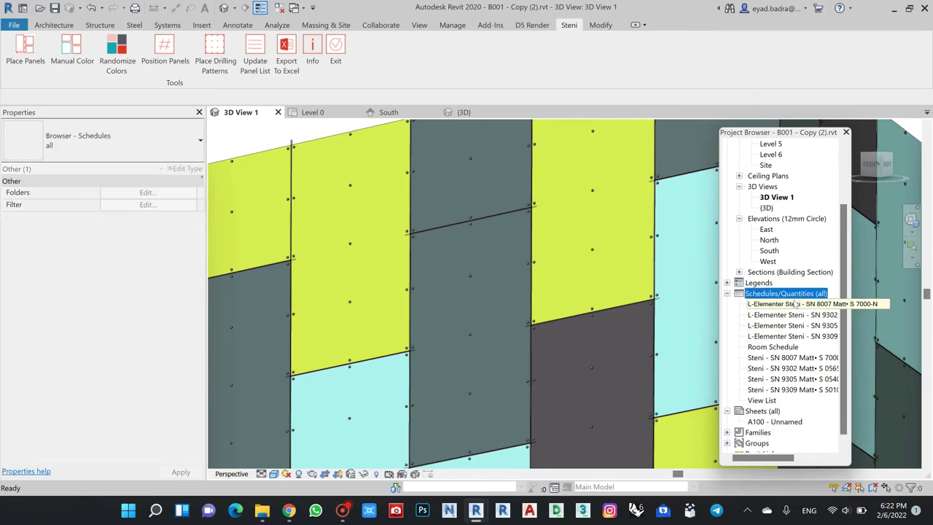
Open the L-Elementer Steni schedules for SN 8007, SN 9302, SN 9305 and SN 9309 in turn to check their contents.
{"action": "double_click", "coordinate": [789, 305]}
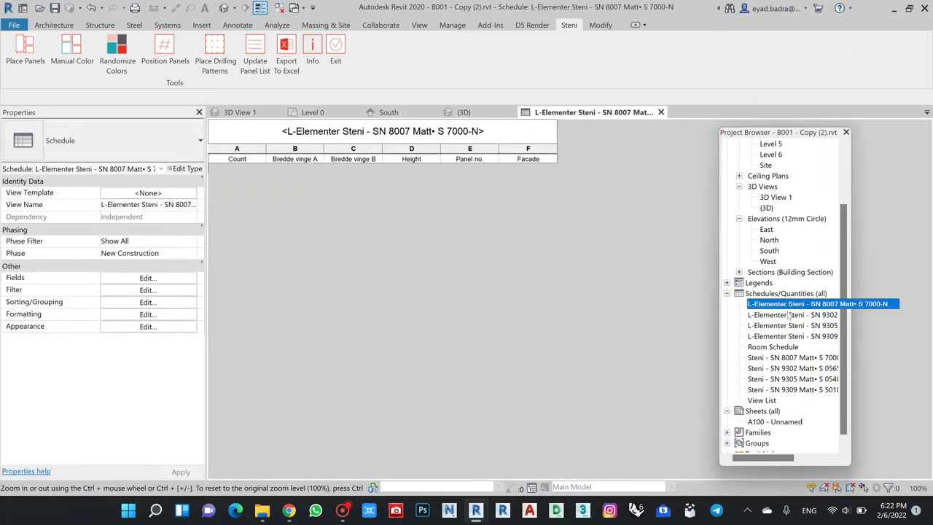
{"action": "double_click", "coordinate": [785, 315]}
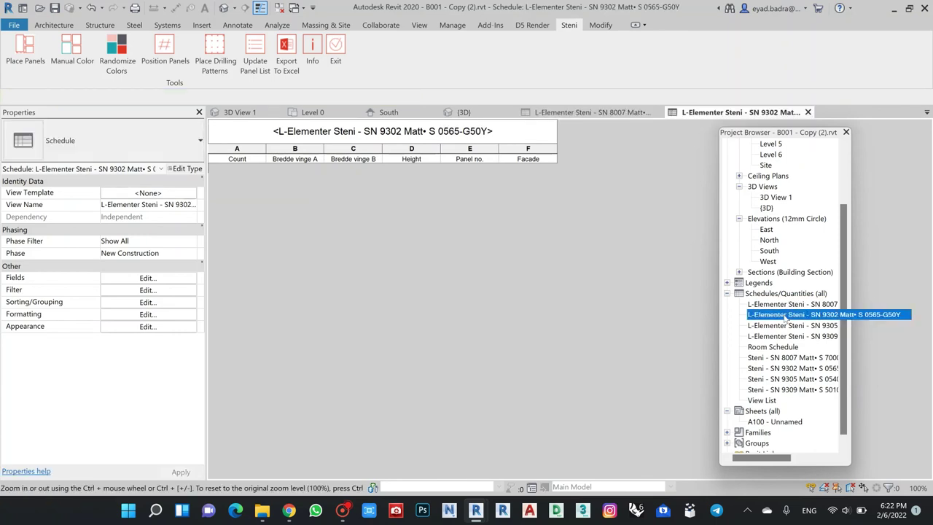
{"action": "double_click", "coordinate": [785, 325]}
{"action": "left_click", "coordinate": [777, 337]}
{"action": "double_click", "coordinate": [777, 337]}
{"action": "left_click", "coordinate": [773, 348]}
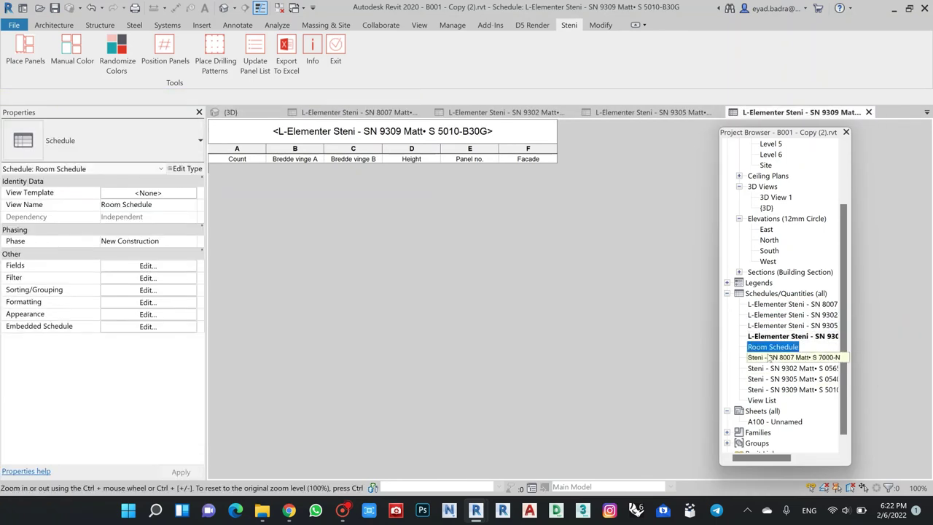
Review the Steni panel schedules for SN 8007, SN 9302, SN 9305 and SN 9309, including panel counts, sizes and drill codes.
{"action": "double_click", "coordinate": [767, 357]}
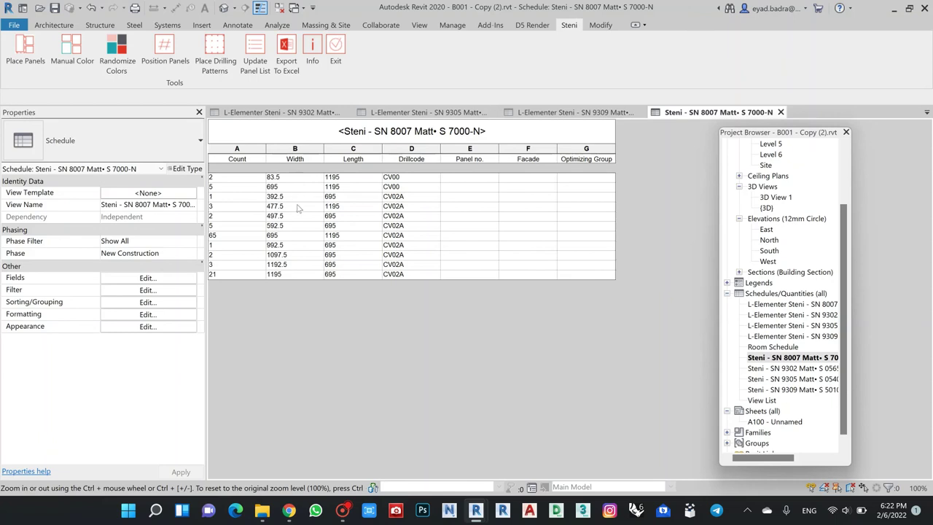
{"action": "double_click", "coordinate": [776, 368]}
{"action": "double_click", "coordinate": [764, 380]}
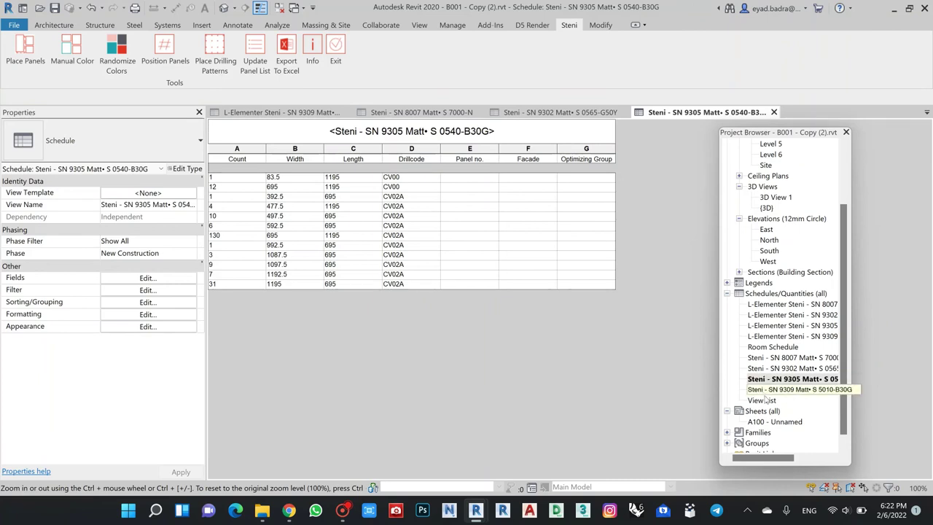
{"action": "double_click", "coordinate": [771, 390]}
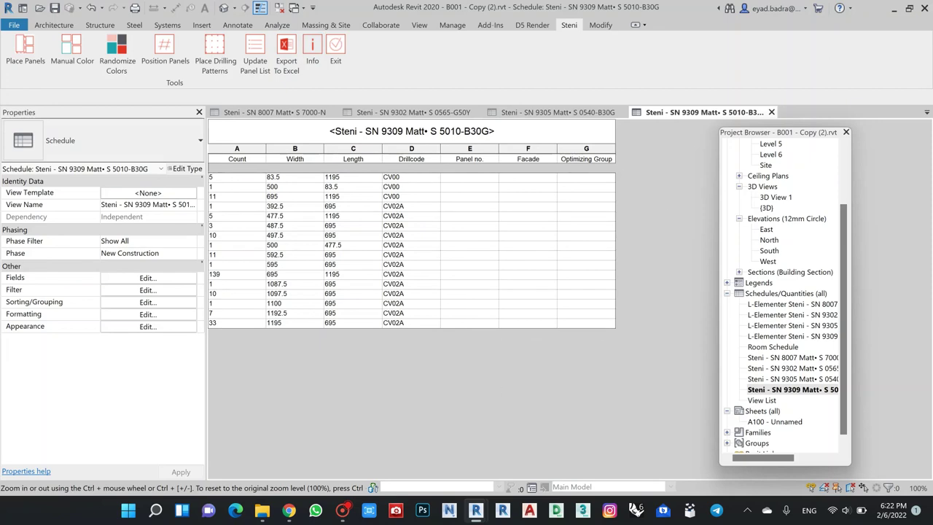
Return to 3D View 1 and bring back the Steni tools with the tower's facade in view.
{"action": "scroll", "coordinate": [778, 309], "scroll_direction": "up", "scroll_amount": 3}
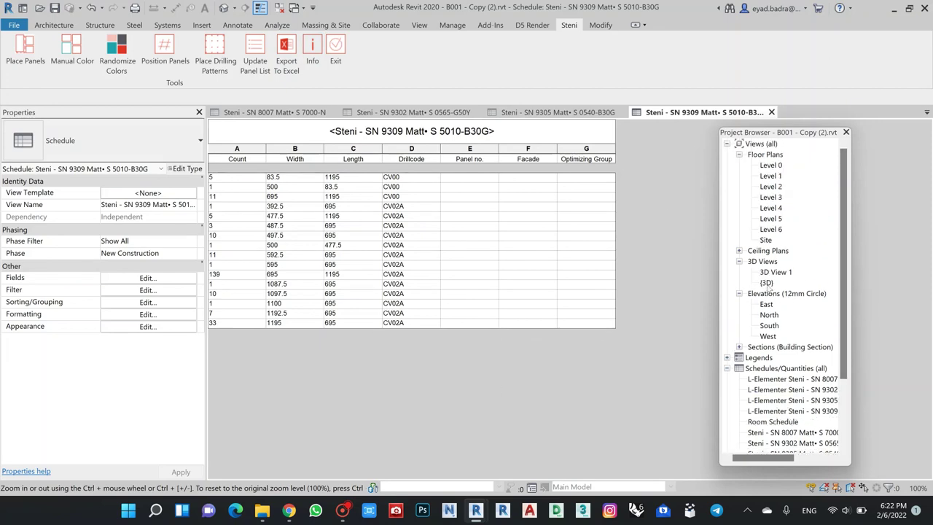
{"action": "double_click", "coordinate": [776, 272]}
{"action": "scroll", "coordinate": [518, 248], "scroll_direction": "down", "scroll_amount": 4}
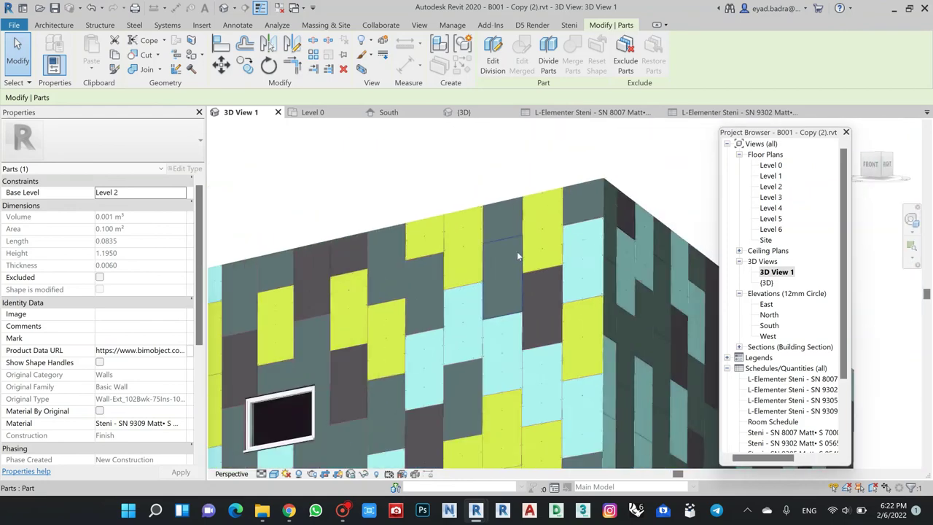
{"action": "scroll", "coordinate": [510, 291], "scroll_direction": "down", "scroll_amount": 3}
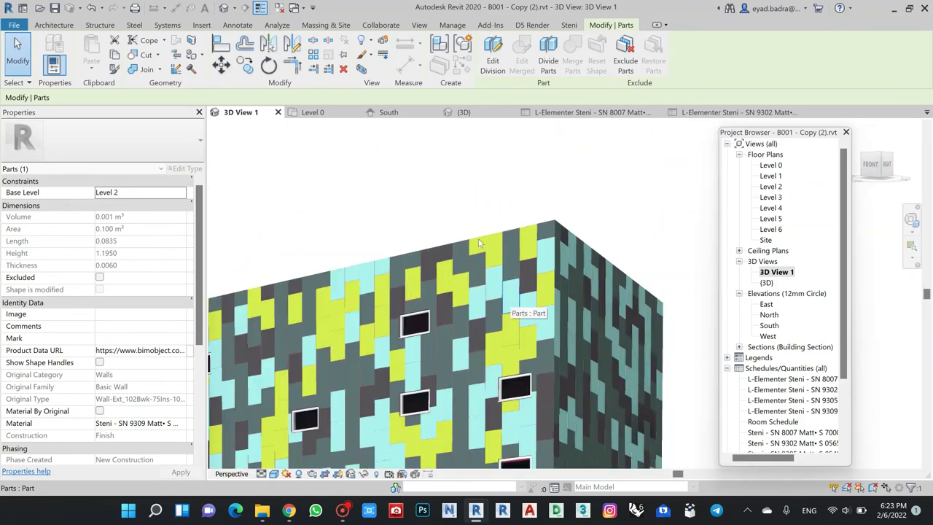
{"action": "left_click", "coordinate": [490, 25]}
{"action": "left_click", "coordinate": [423, 52]}
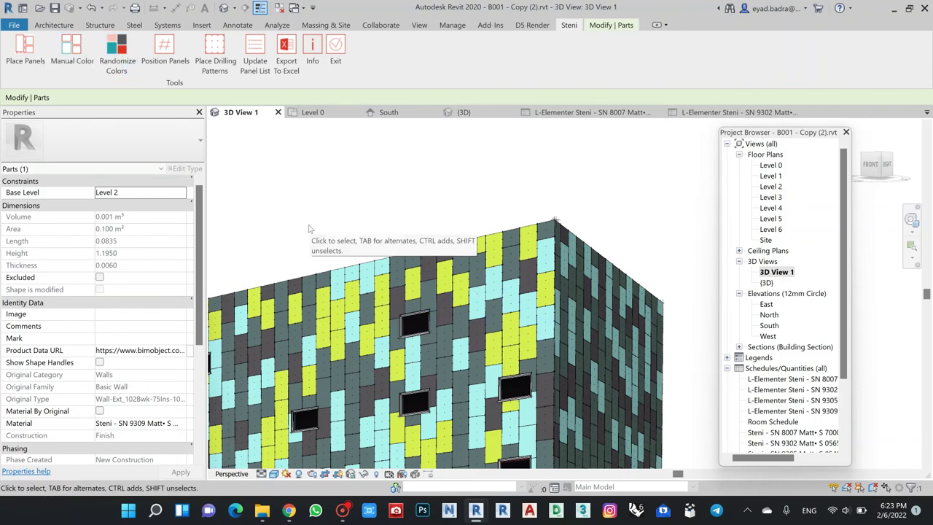
{"action": "middle_click_drag", "start_coordinate": [315, 228], "coordinate": [352, 188]}
{"action": "left_click", "coordinate": [67, 52]}
Examine the tower's multi-colored cladding and drilling points, from the panels near the top corner to the whole building.
{"action": "scroll", "coordinate": [520, 196], "scroll_direction": "down", "scroll_amount": 2}
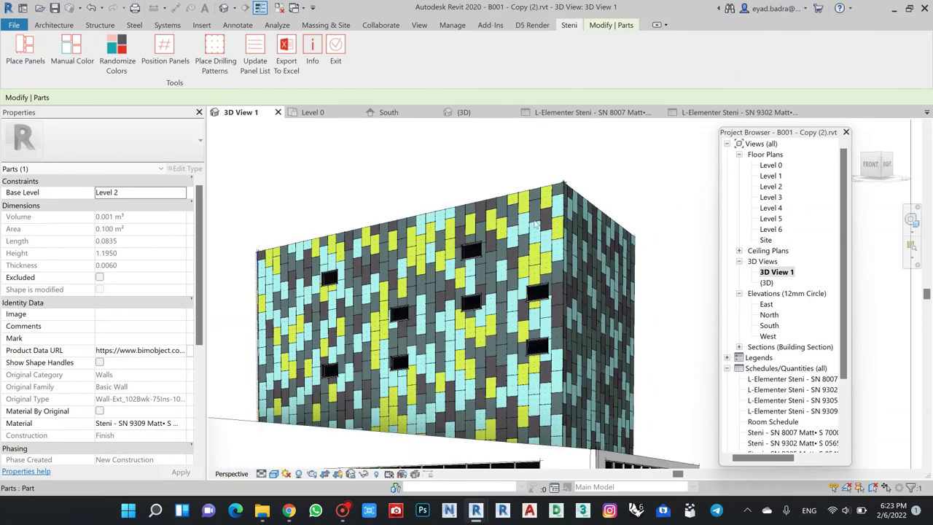
{"action": "scroll", "coordinate": [530, 241], "scroll_direction": "down", "scroll_amount": 1}
{"action": "scroll", "coordinate": [530, 240], "scroll_direction": "up", "scroll_amount": 4}
{"action": "scroll", "coordinate": [574, 179], "scroll_direction": "up", "scroll_amount": 2}
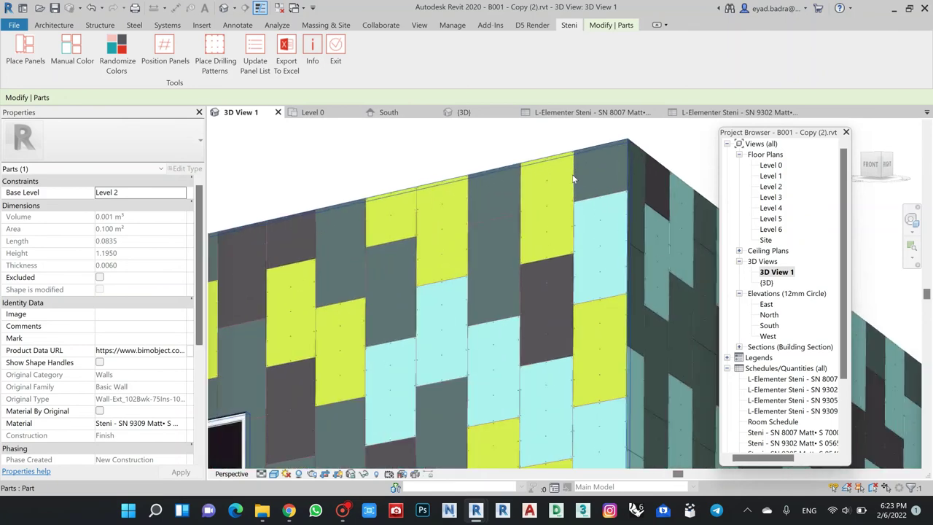
{"action": "scroll", "coordinate": [449, 263], "scroll_direction": "down", "scroll_amount": 1}
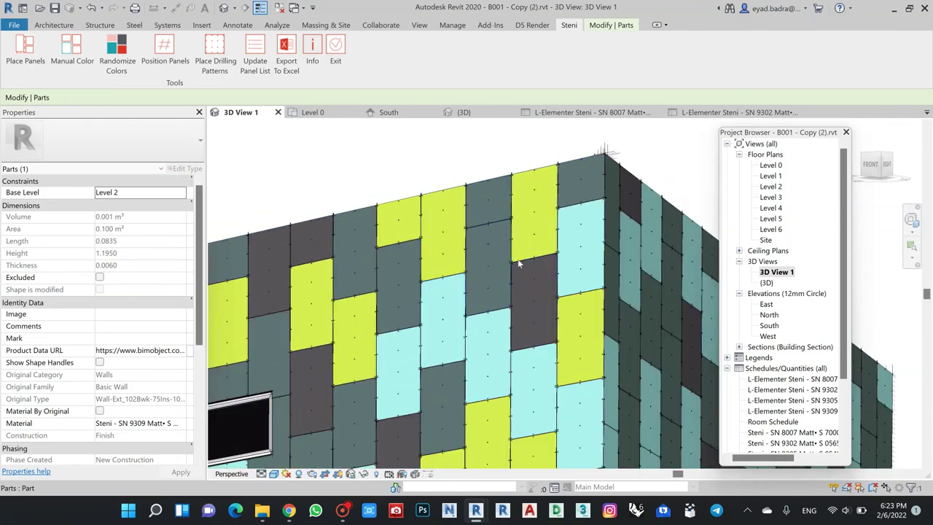
{"action": "scroll", "coordinate": [467, 256], "scroll_direction": "down", "scroll_amount": 2}
{"action": "scroll", "coordinate": [467, 256], "scroll_direction": "down", "scroll_amount": 5}
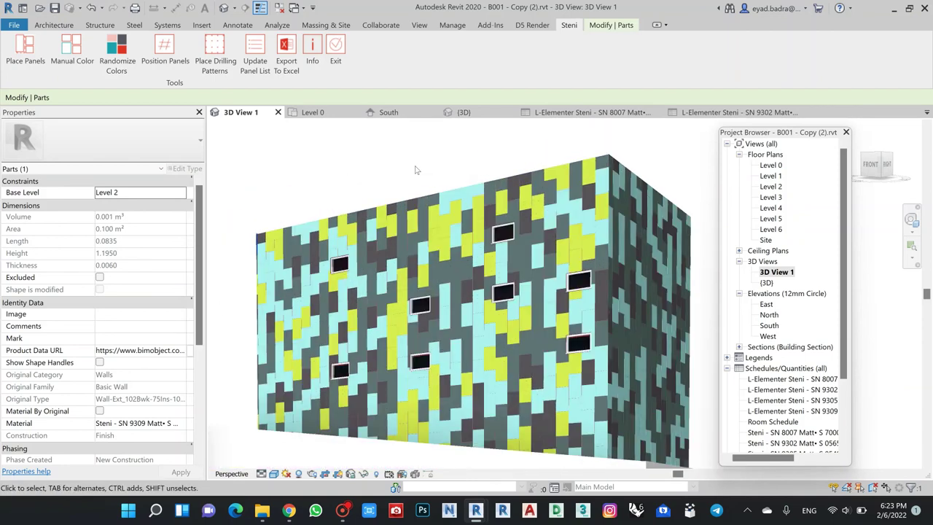
{"action": "scroll", "coordinate": [415, 175], "scroll_direction": "down", "scroll_amount": 4}
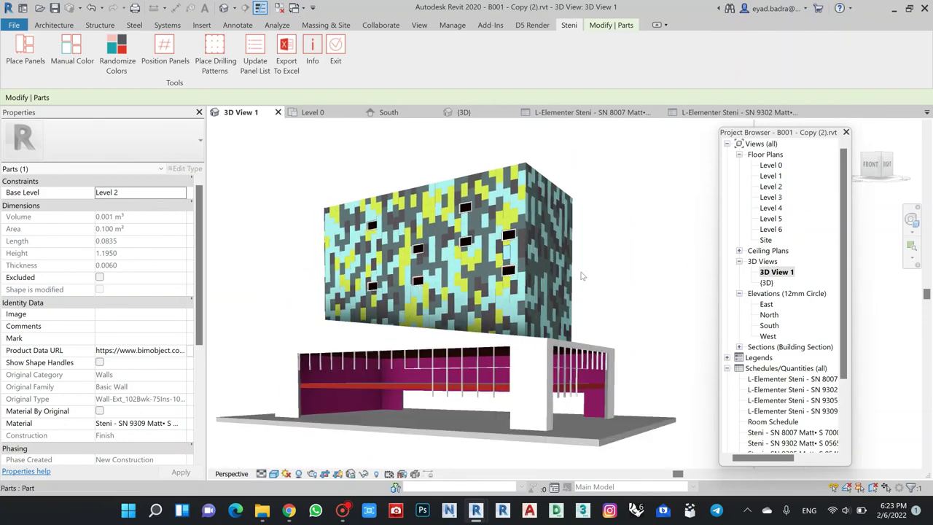
{"action": "middle_click_drag", "start_coordinate": [614, 279], "coordinate": [625, 285]}
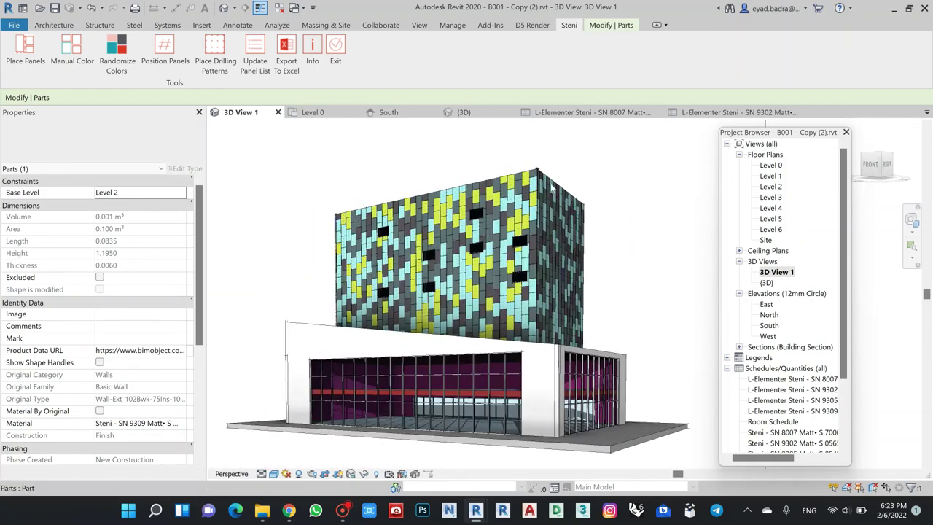
{"action": "scroll", "coordinate": [551, 188], "scroll_direction": "up", "scroll_amount": 5}
{"action": "scroll", "coordinate": [552, 194], "scroll_direction": "down", "scroll_amount": 2}
{"action": "middle_click_drag", "start_coordinate": [503, 233], "coordinate": [543, 213]}
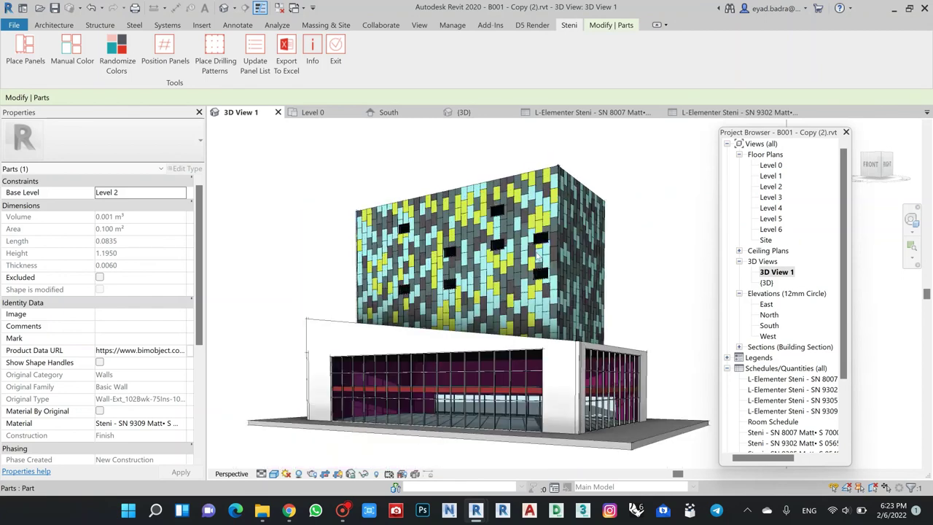
{"action": "scroll", "coordinate": [533, 255], "scroll_direction": "up", "scroll_amount": 4}
{"action": "scroll", "coordinate": [533, 257], "scroll_direction": "down", "scroll_amount": 4}
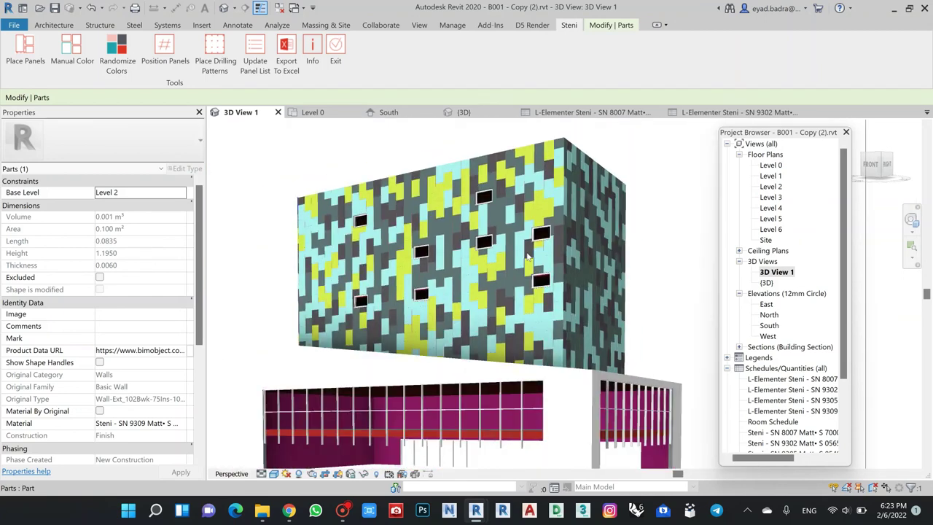
{"action": "middle_click_drag", "start_coordinate": [536, 219], "coordinate": [538, 228]}
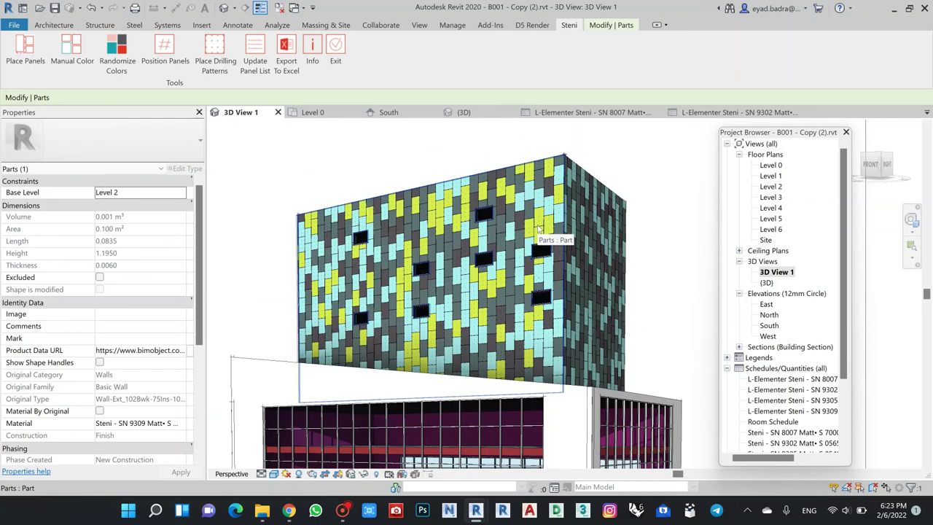
{"action": "scroll", "coordinate": [532, 288], "scroll_direction": "up", "scroll_amount": 3}
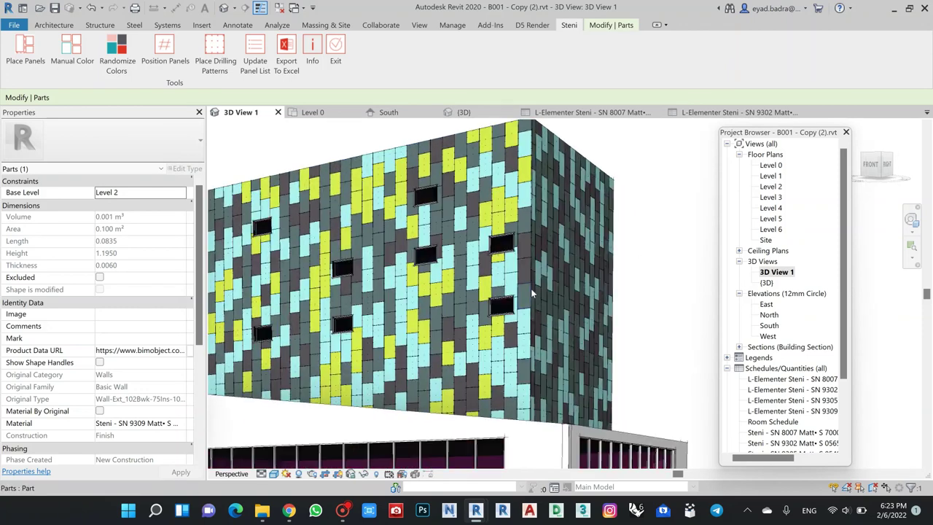
{"action": "scroll", "coordinate": [530, 288], "scroll_direction": "up", "scroll_amount": 1}
{"action": "scroll", "coordinate": [531, 288], "scroll_direction": "down", "scroll_amount": 3}
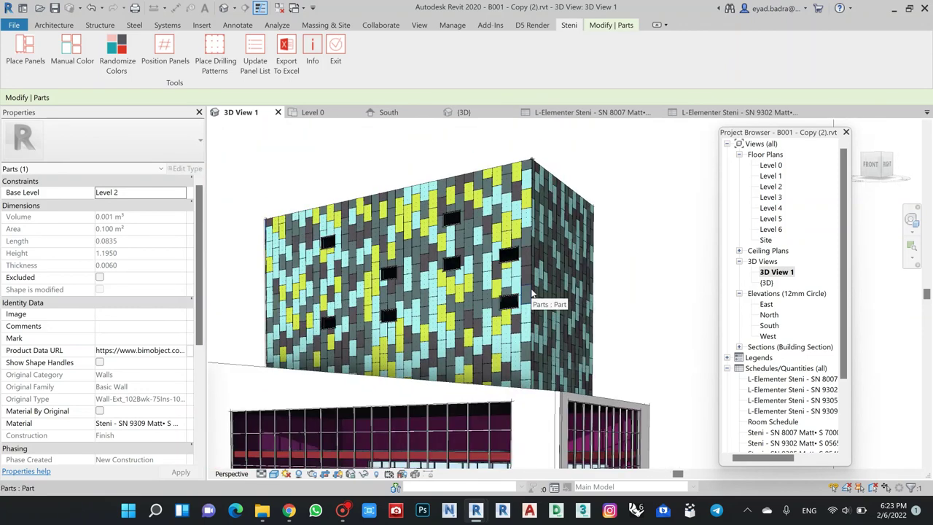